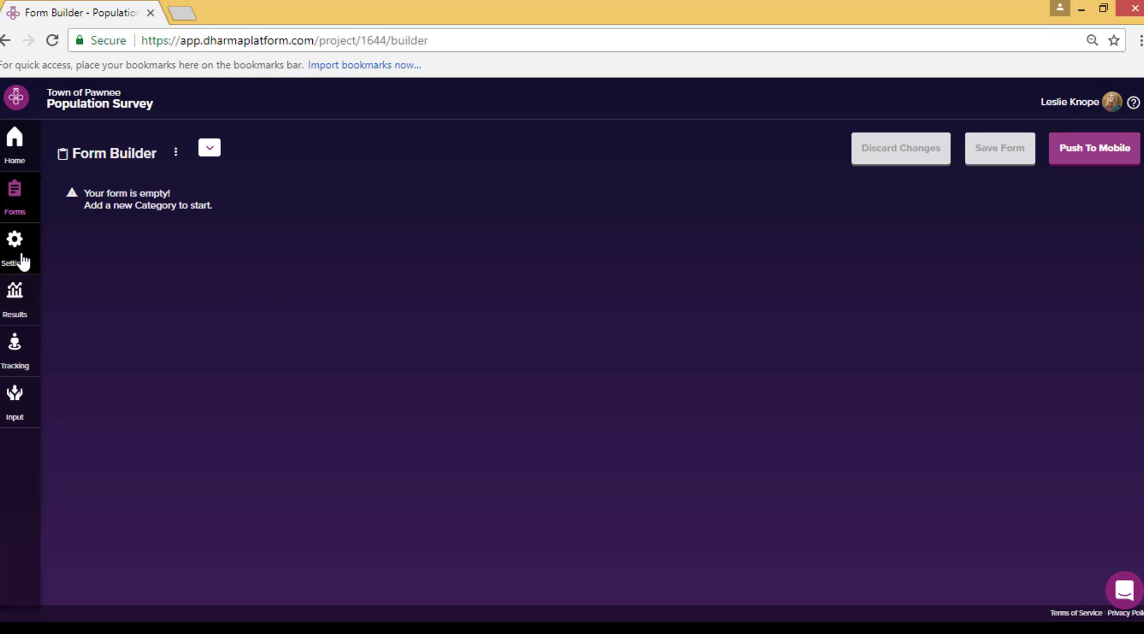
- Review the project's hierarchy levels in the Parameters settings and return to the form builder
left_click(22, 258)
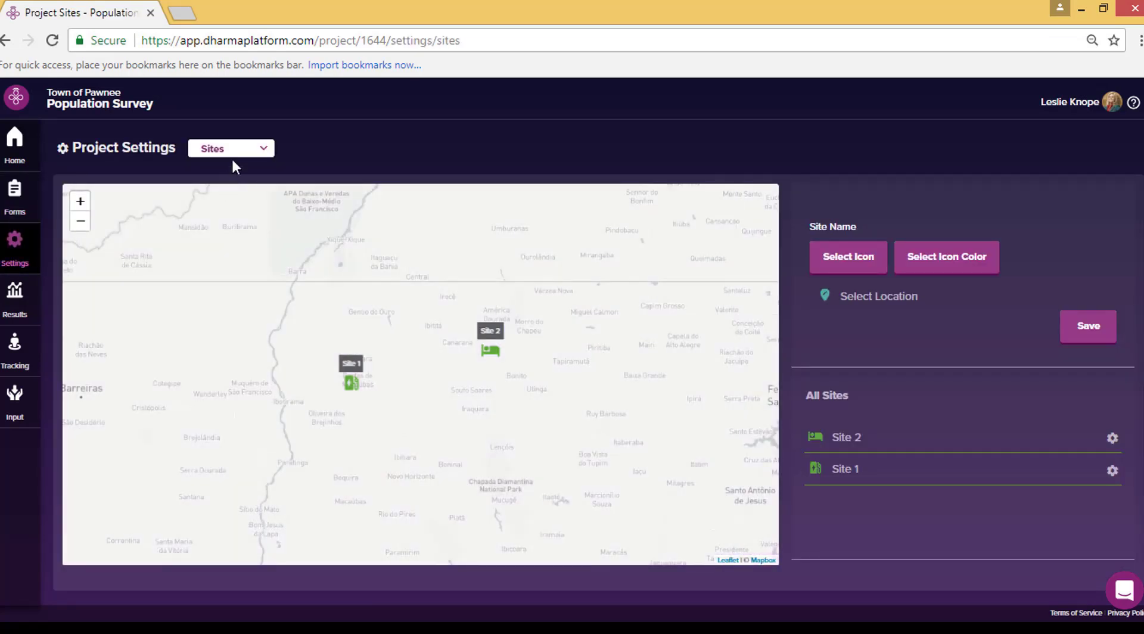
left_click(231, 152)
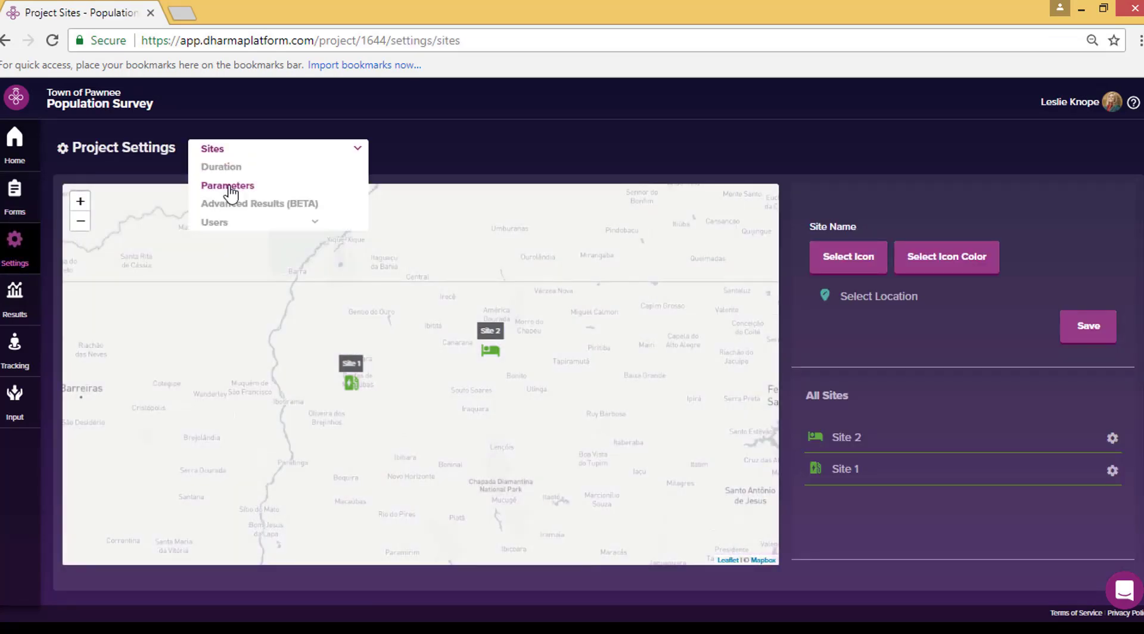
left_click(228, 188)
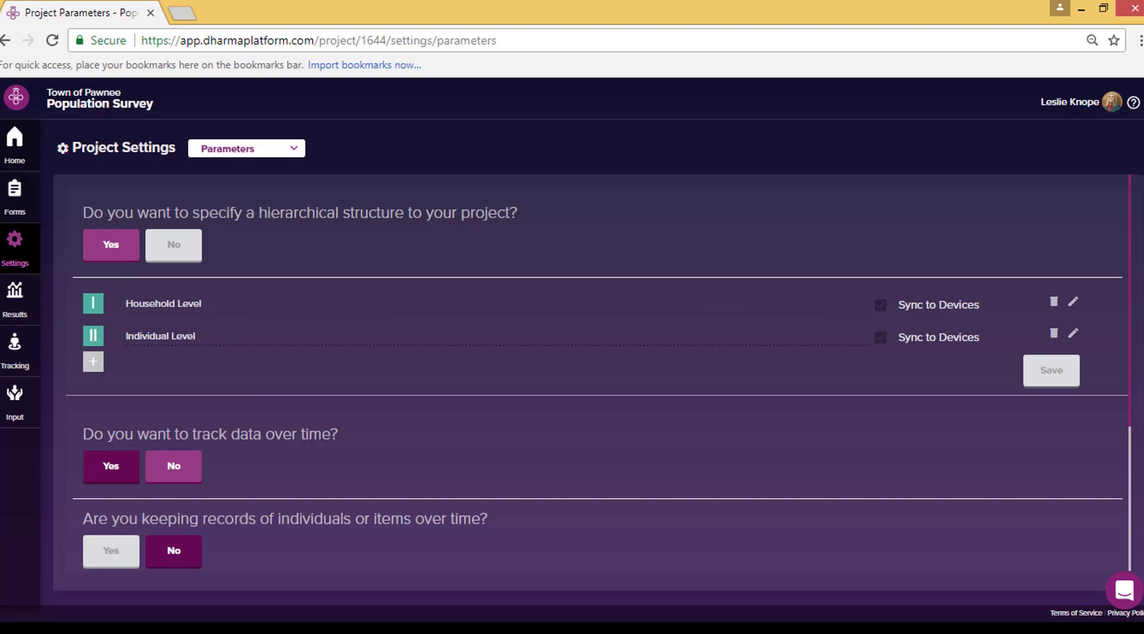
left_click(18, 205)
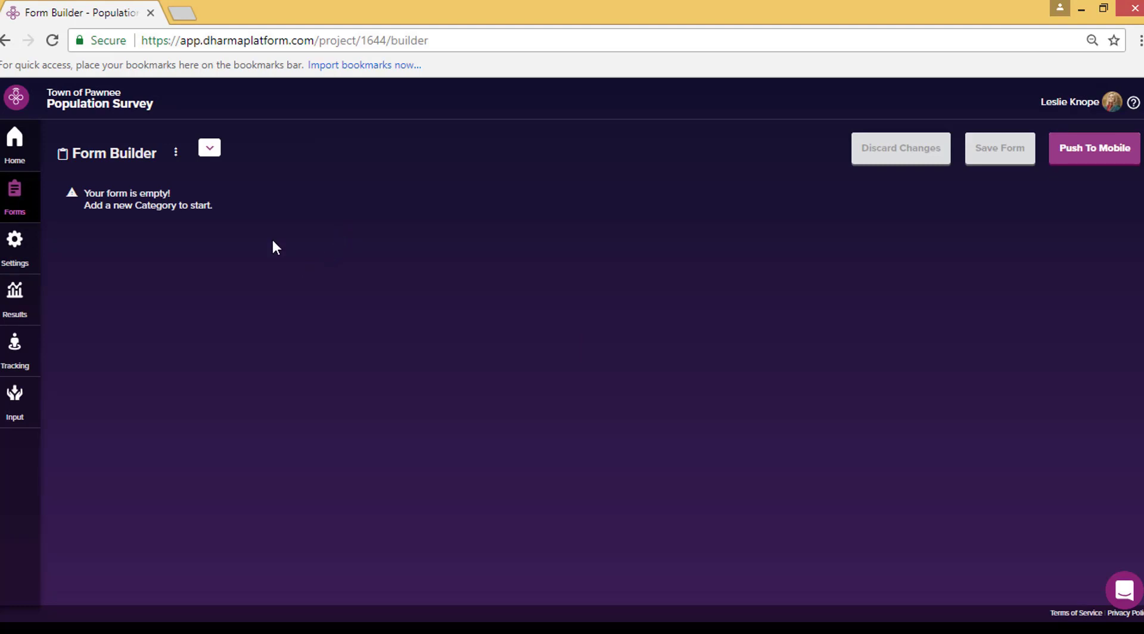
- Open the Household Level form and add a category named "Household Demographics"
left_click(176, 156)
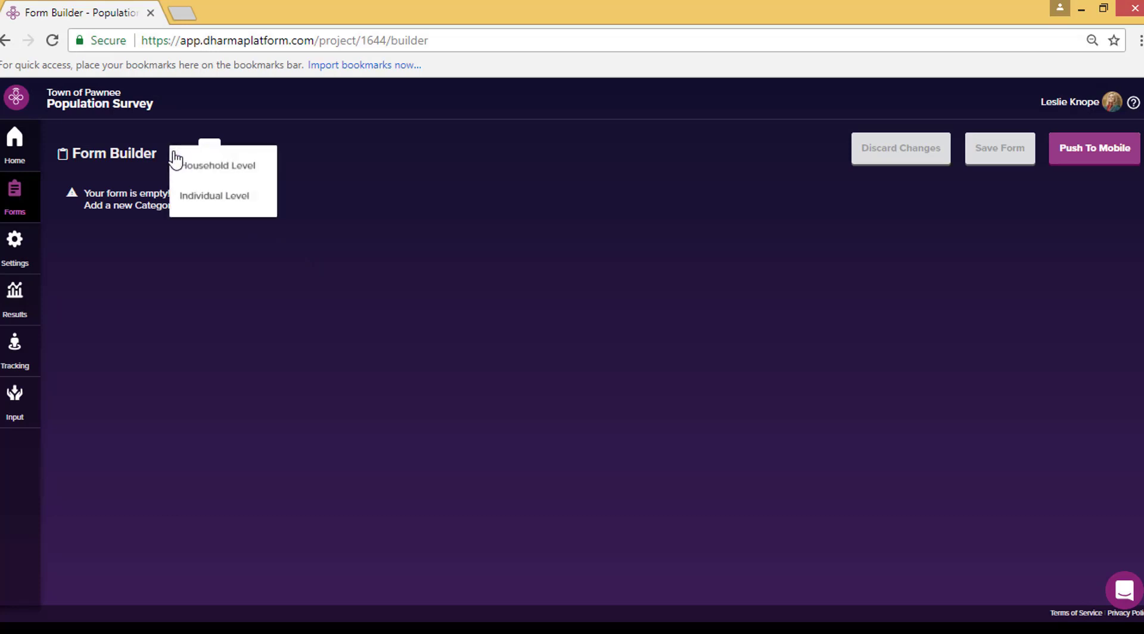
left_click(224, 173)
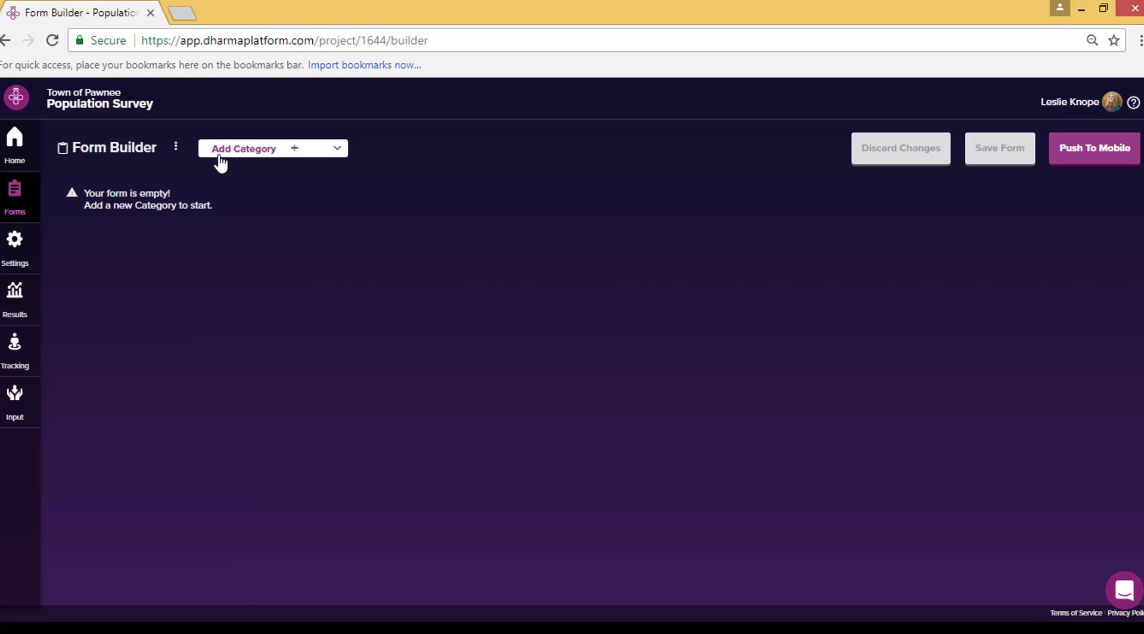
left_click(240, 156)
left_click(163, 296)
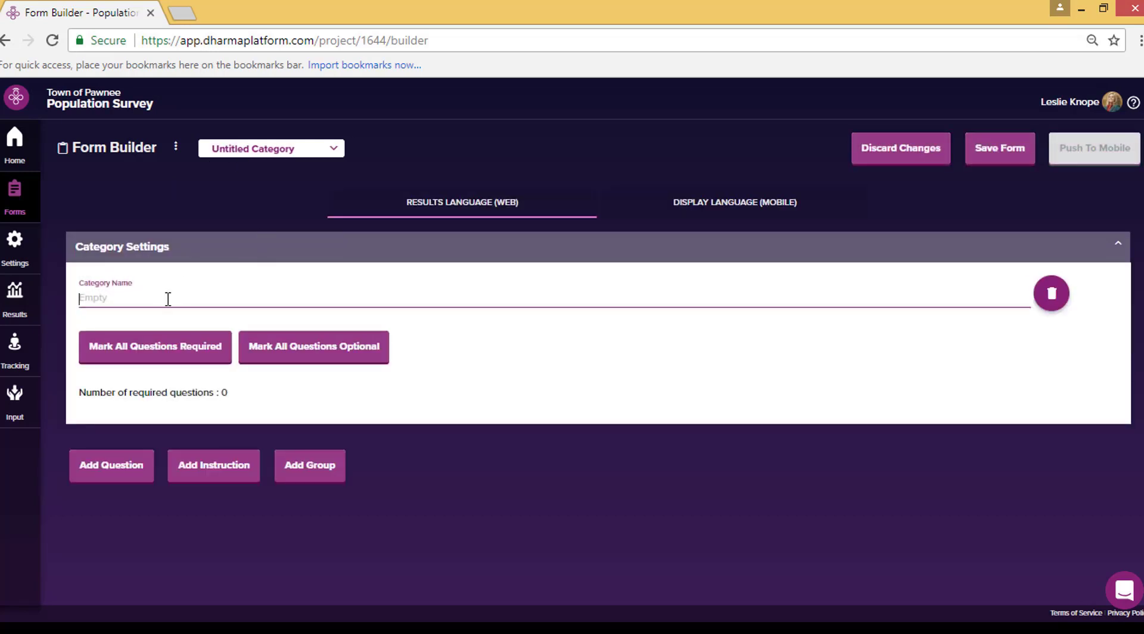
type("H")
key("BackSpace")
type("Hous")
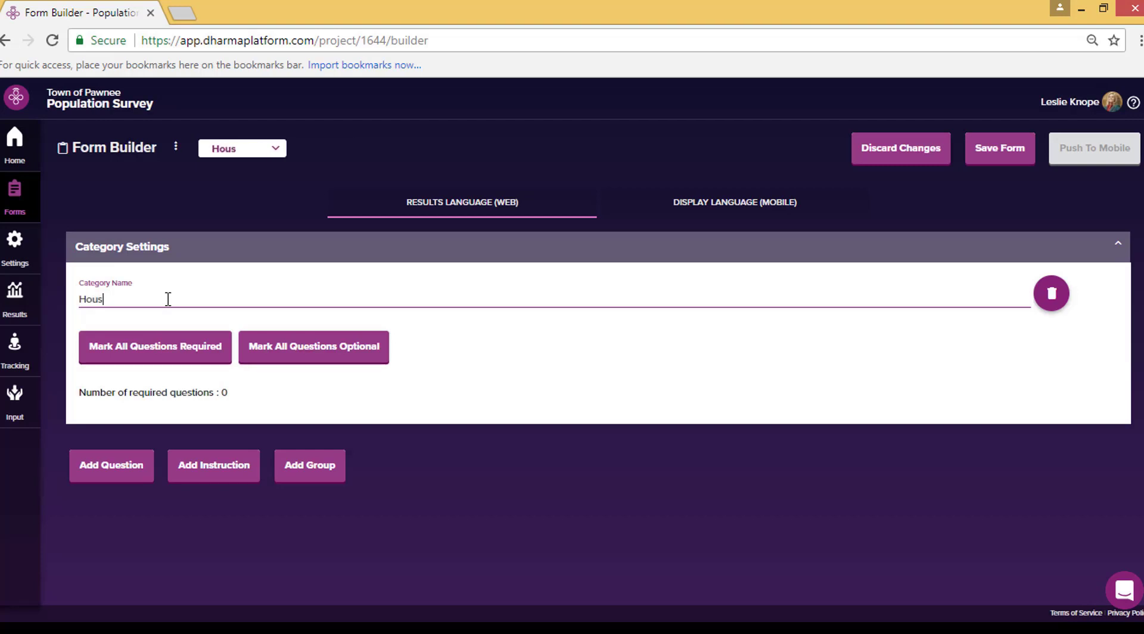
type("ehold Dme")
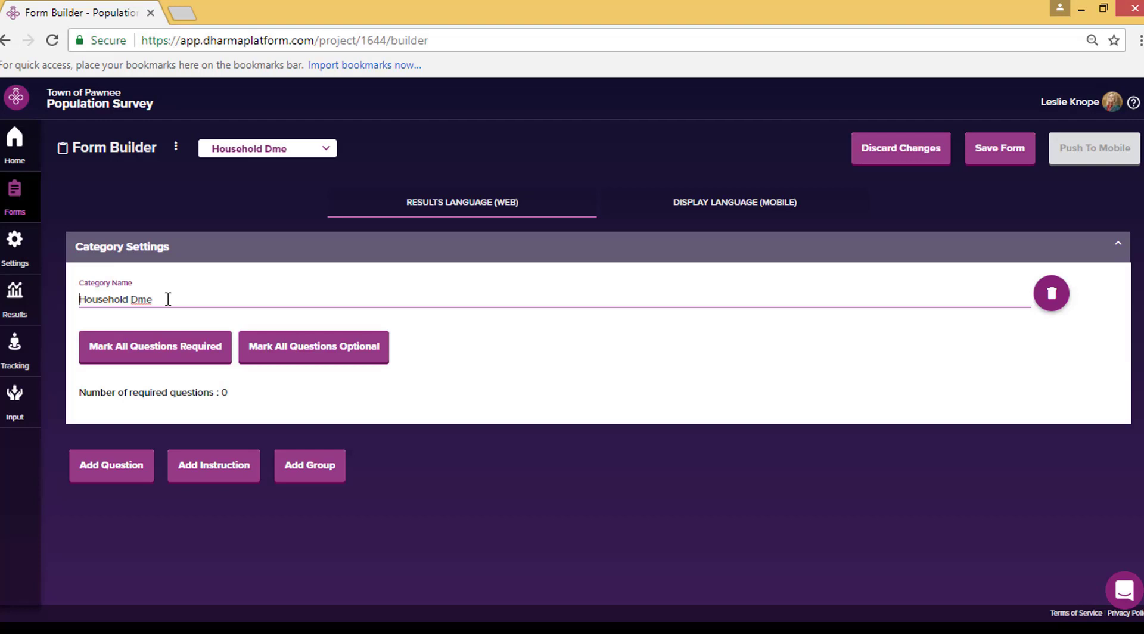
key("BackSpace")
key("BackSpace")
type("emographics")
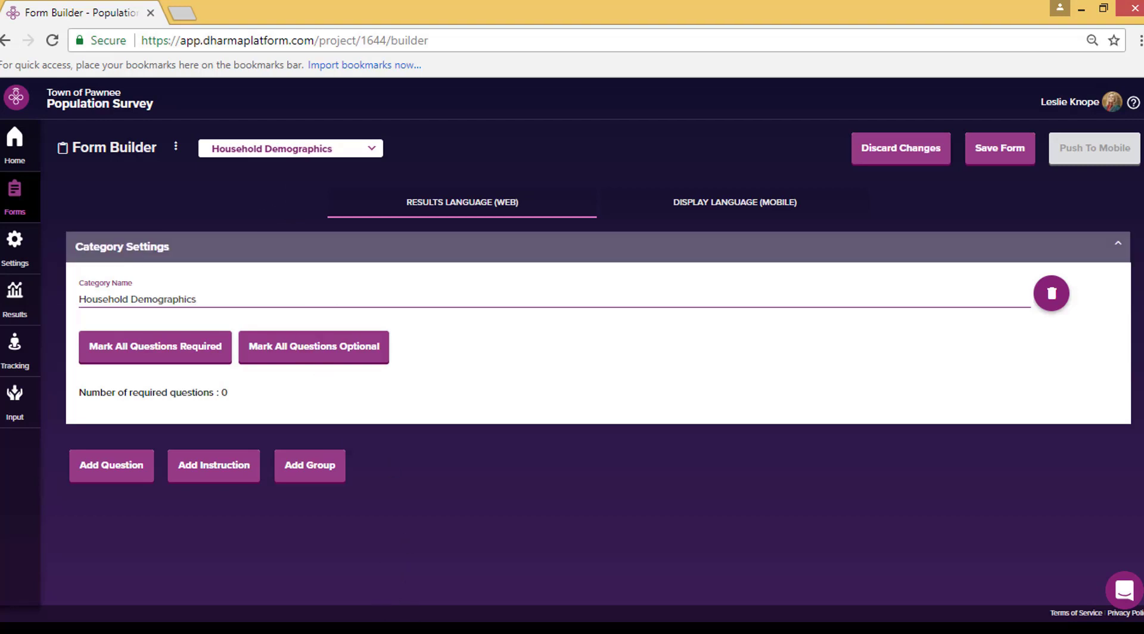
- Switch to NoxPlayer to view the form categories on mobile, and return to the form builder
left_click(386, 629)
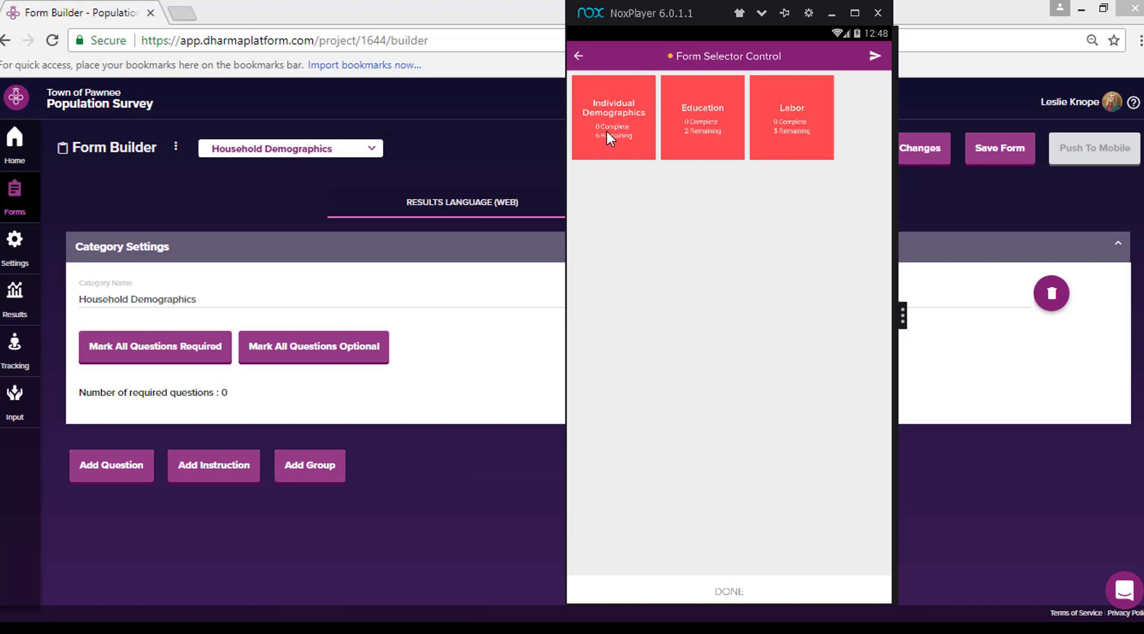
left_click(381, 629)
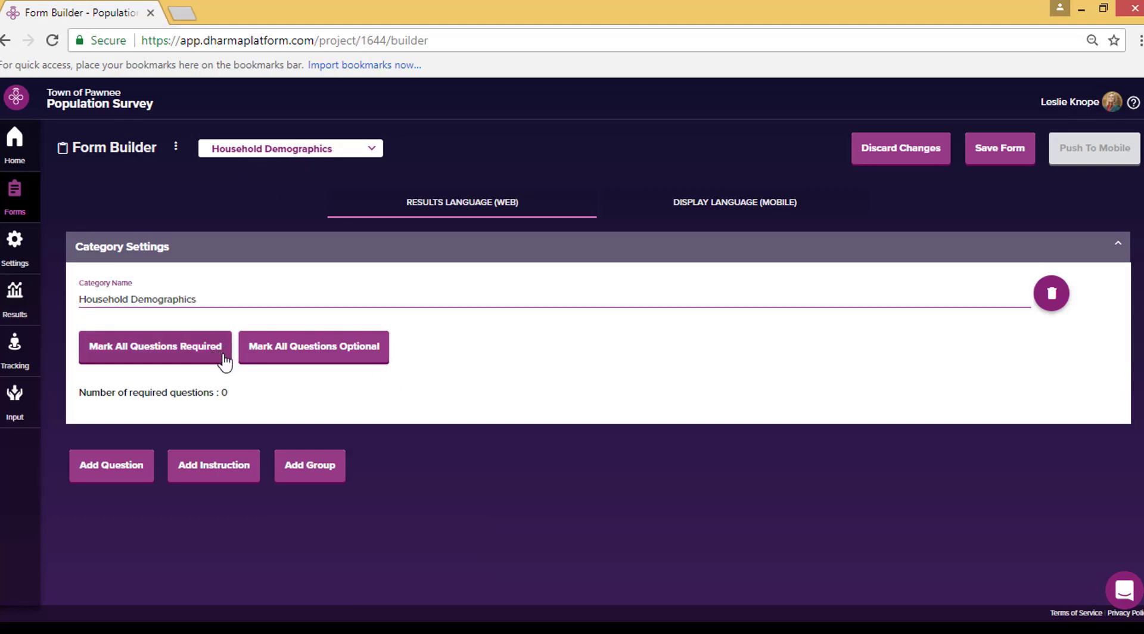
- Add an instruction titled "Read Consent Form" to the Household Demographics category, with the category settings collapsed
left_click(229, 466)
scroll(476, 359, "down", 2)
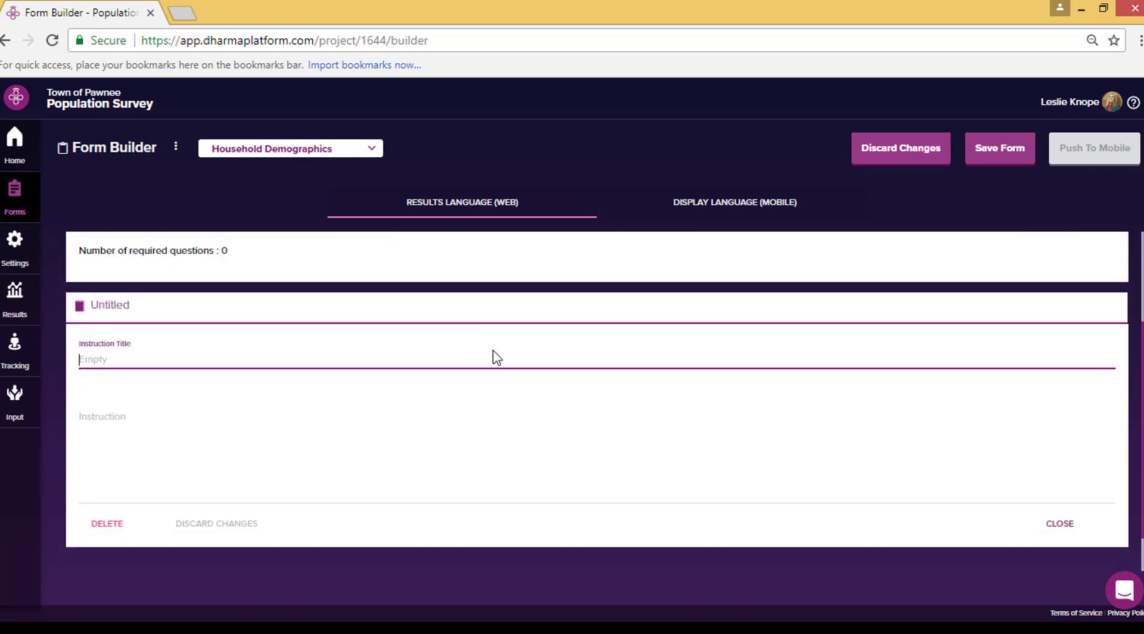
scroll(185, 358, "up", 2)
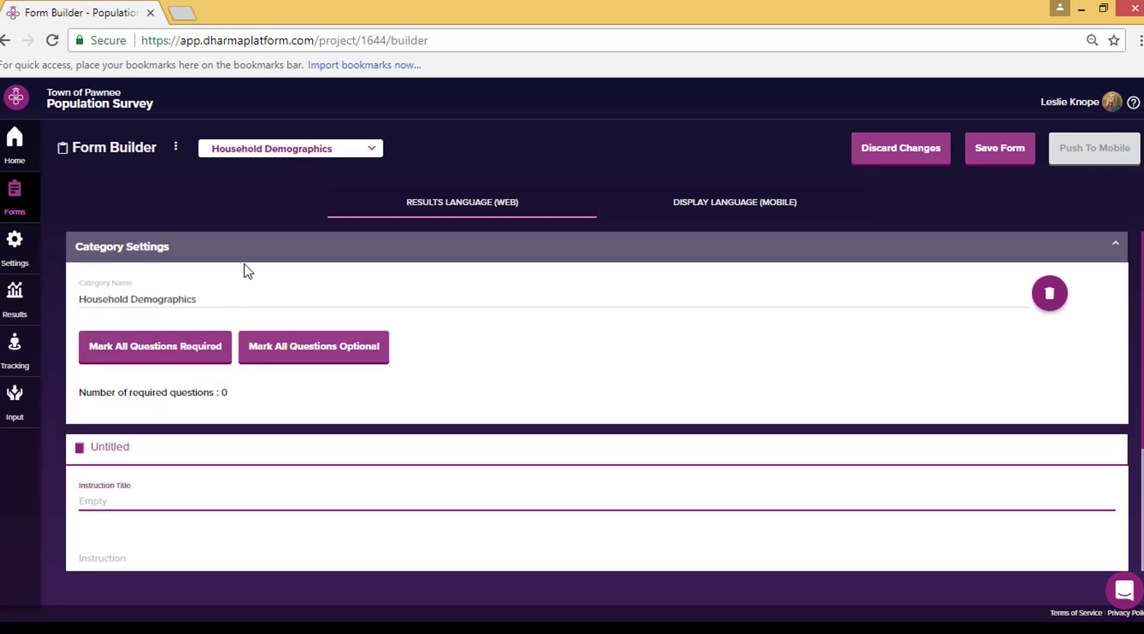
left_click(209, 257)
left_click(149, 341)
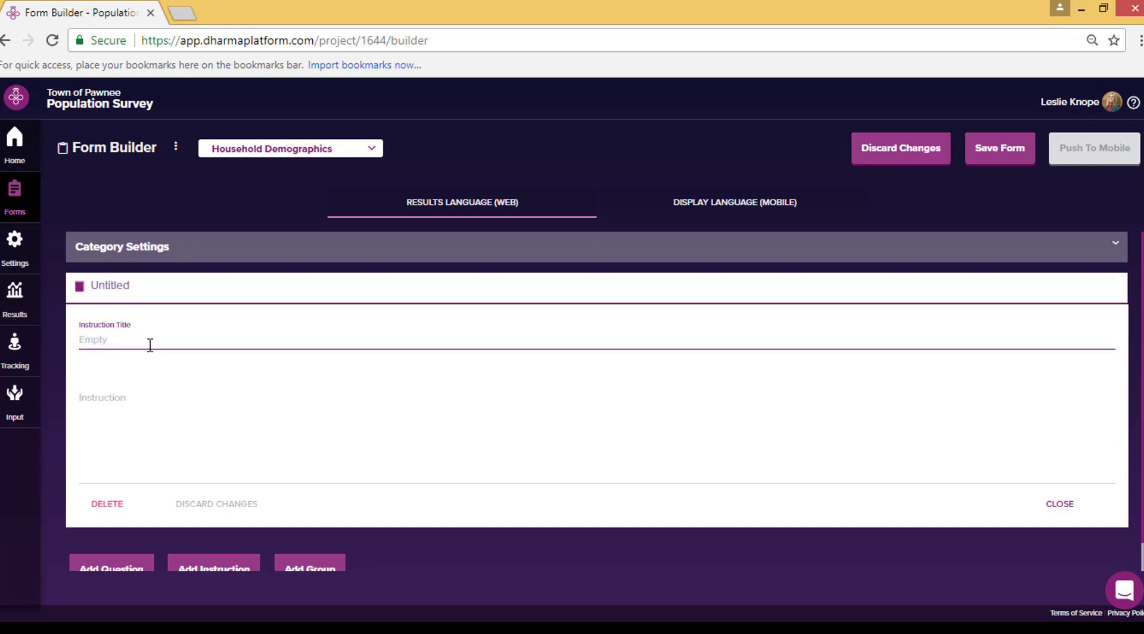
type("Read ")
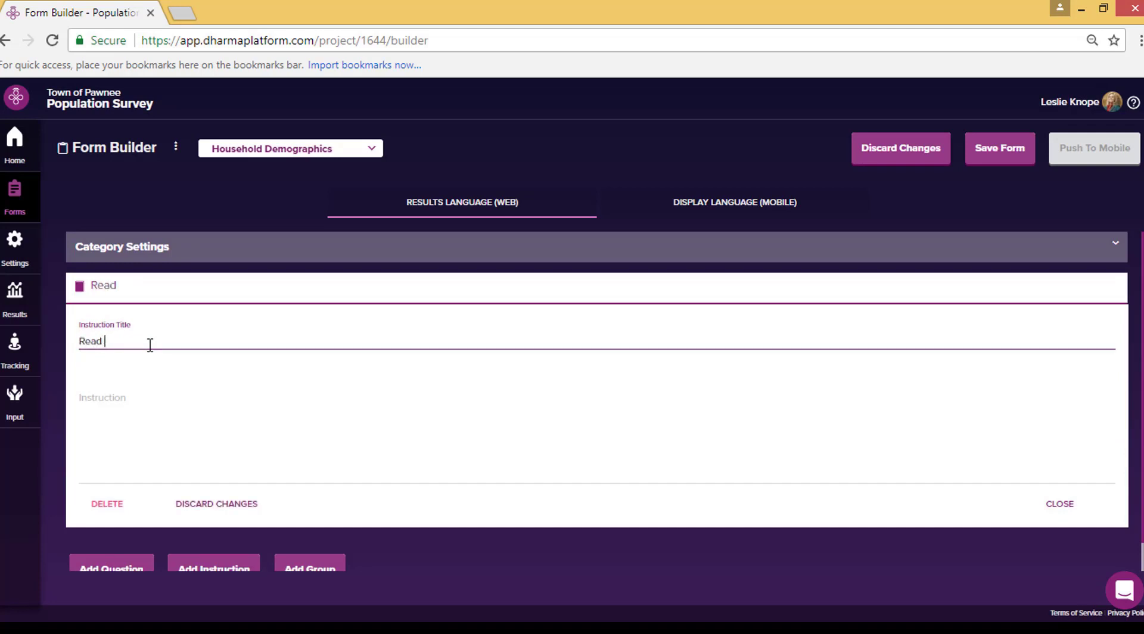
type("Consent Form")
- Enter the instruction "Do you give your consent to conduct this survey? It is completely voluntary and you have the right to stop the survey at any point."
left_click(135, 396)
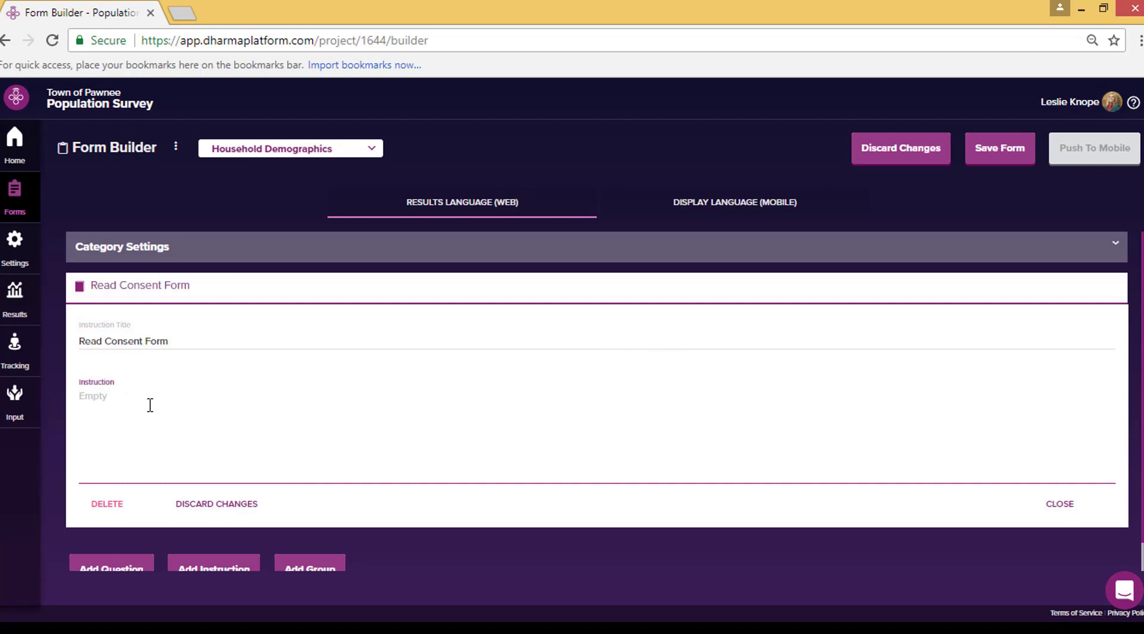
type("Do you give your consent to conduct this survey? It is completely voluntary and you have the right to stop the survey at any point.")
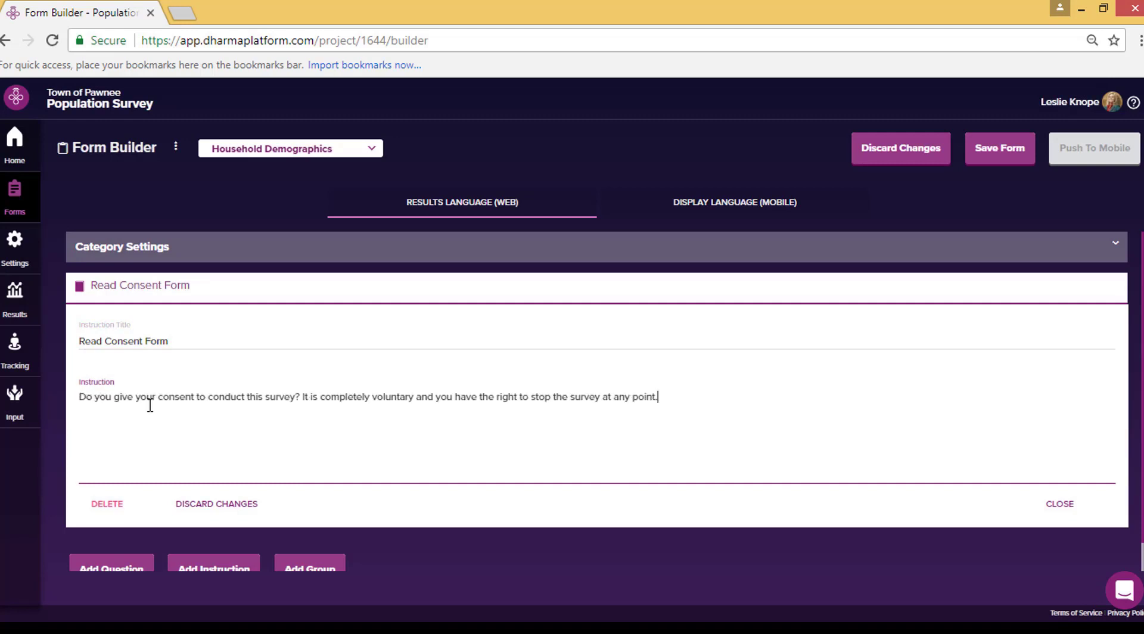
left_click(180, 287)
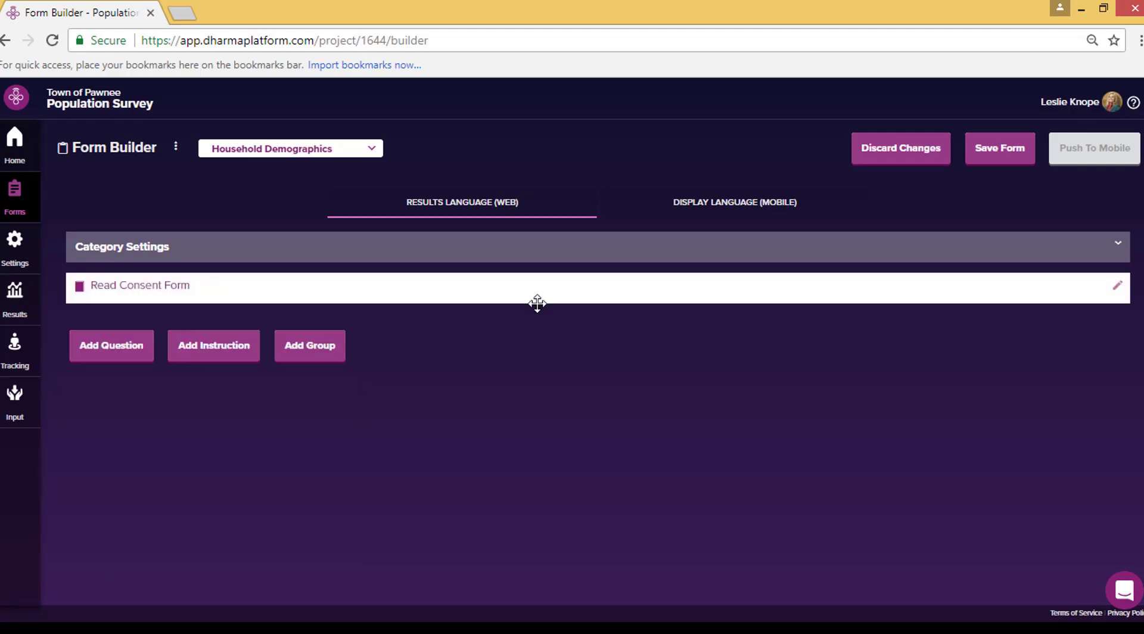
- Save the form and add a Yes/No question reading "Has consent been granted?"
left_click(1011, 149)
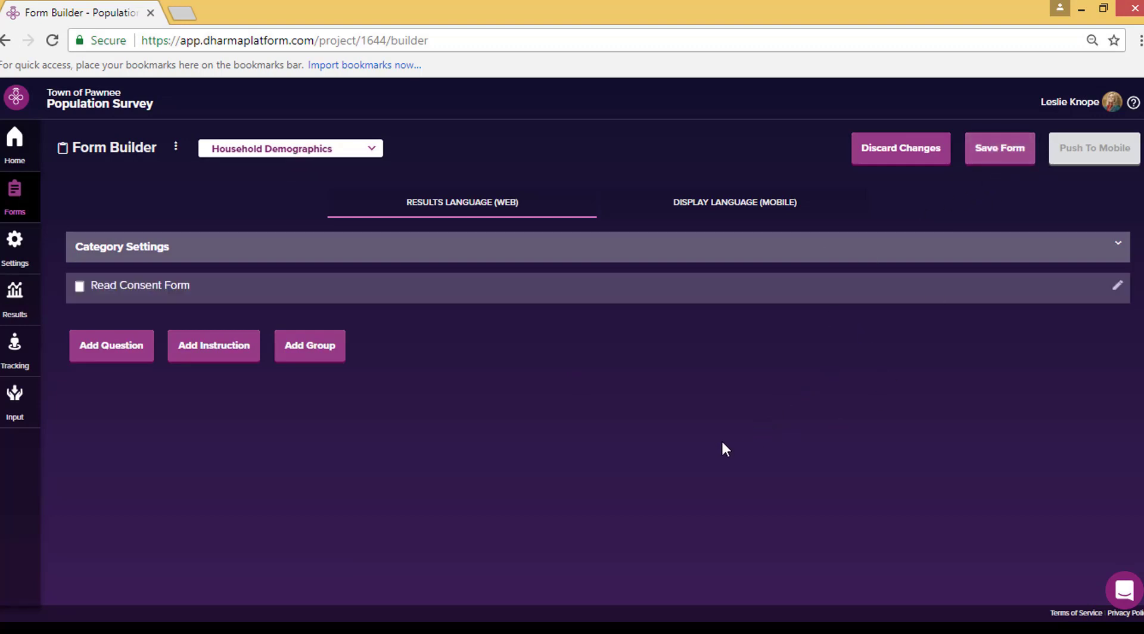
left_click(91, 352)
left_click(377, 390)
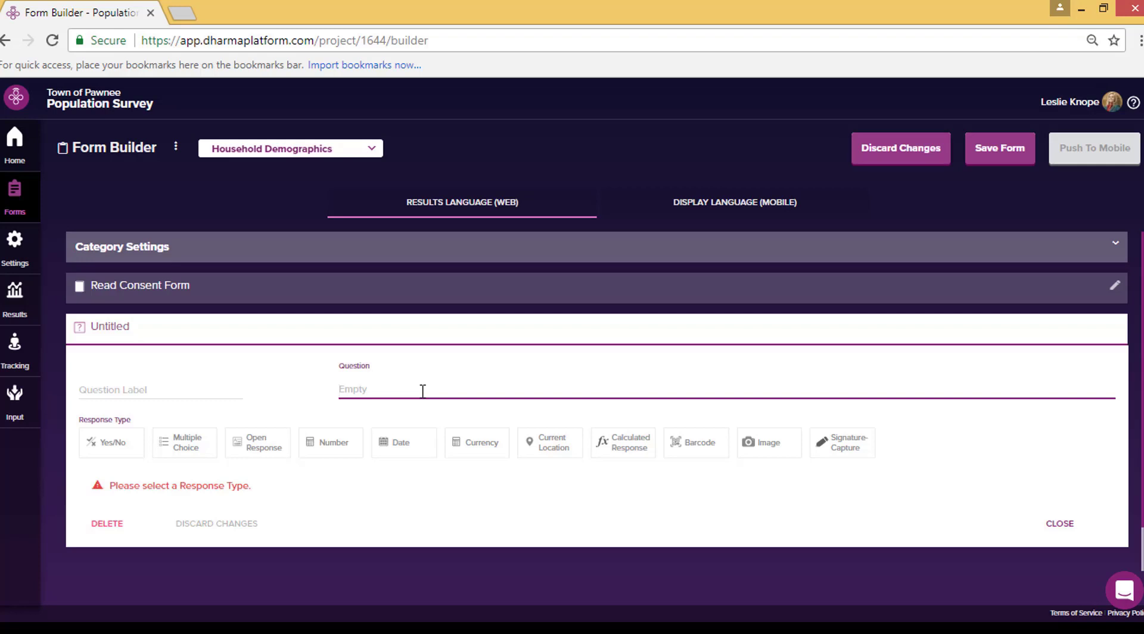
type("H")
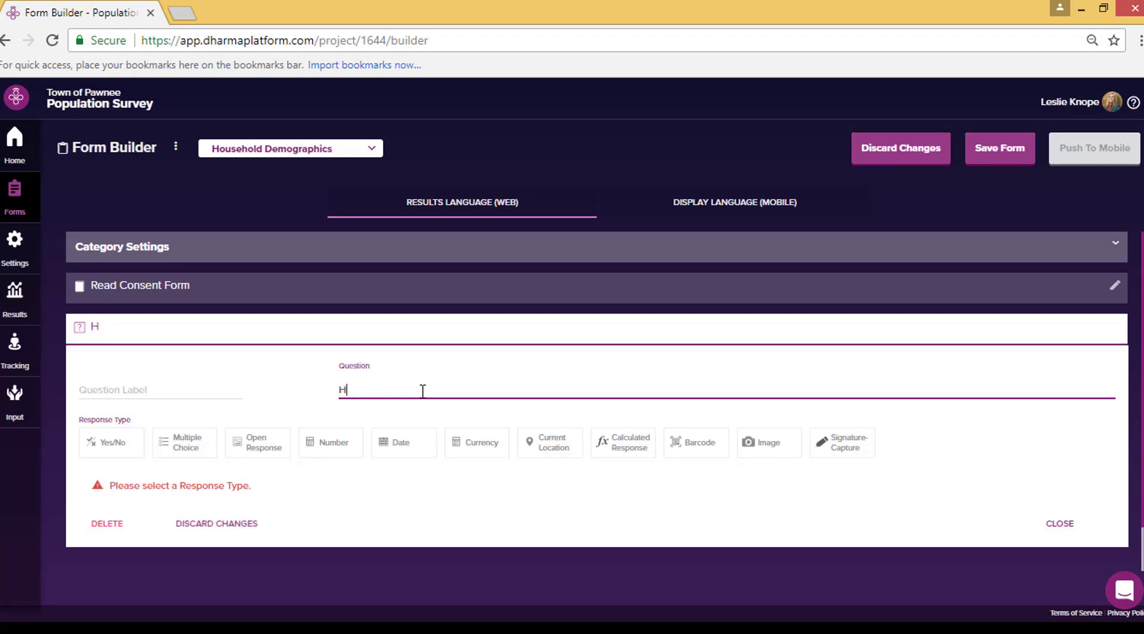
type("as consent bee")
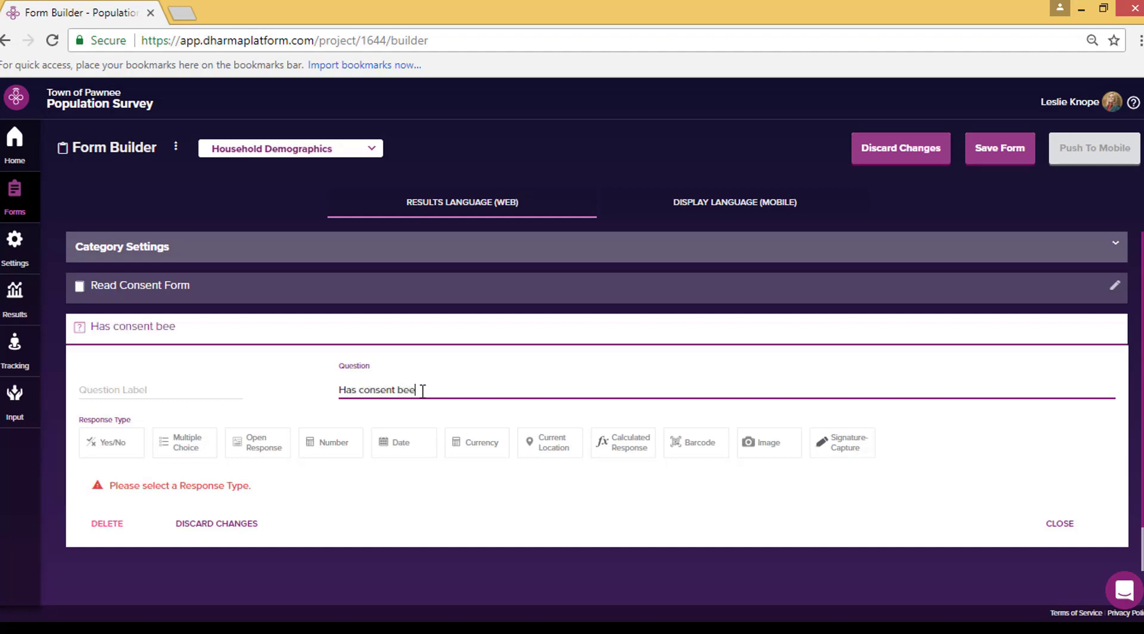
type("n granted?")
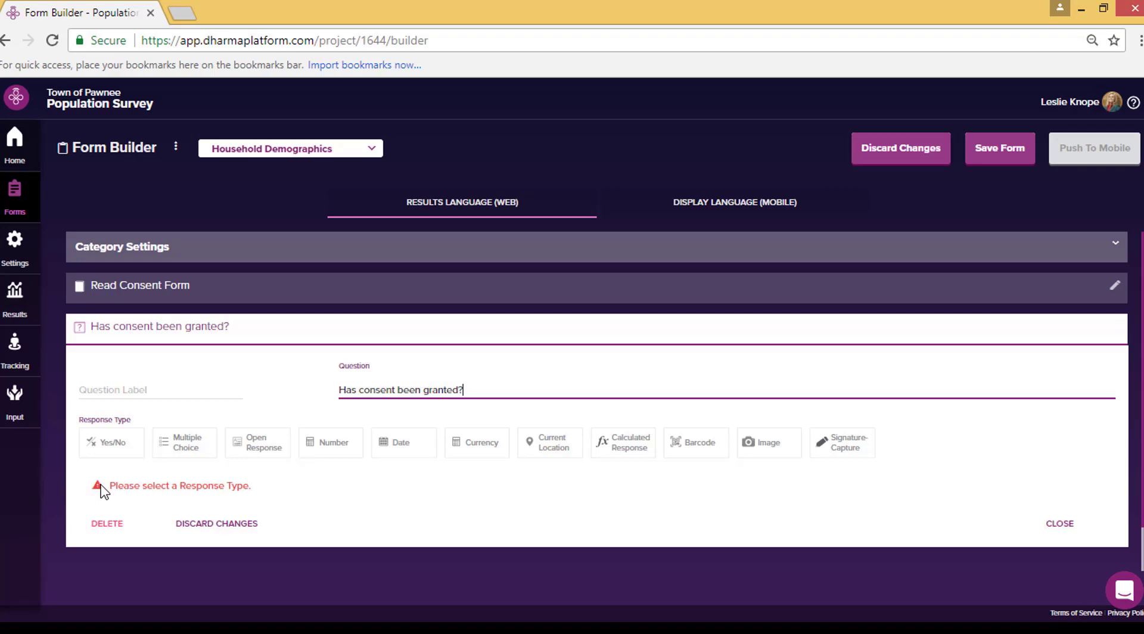
left_click(111, 441)
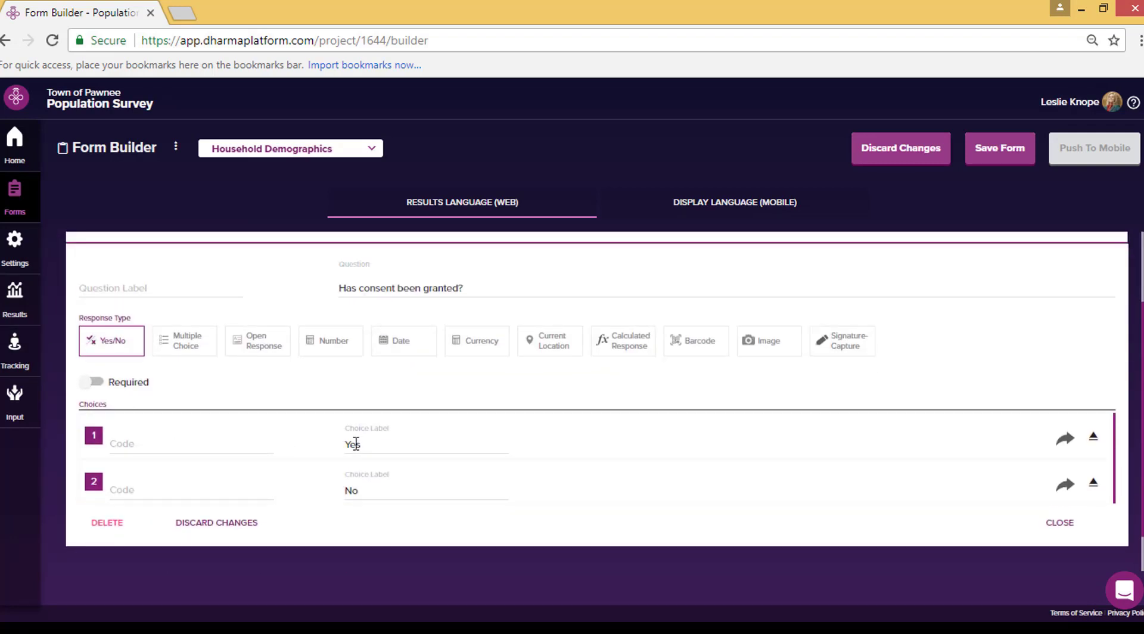
scroll(208, 405, "up", 2)
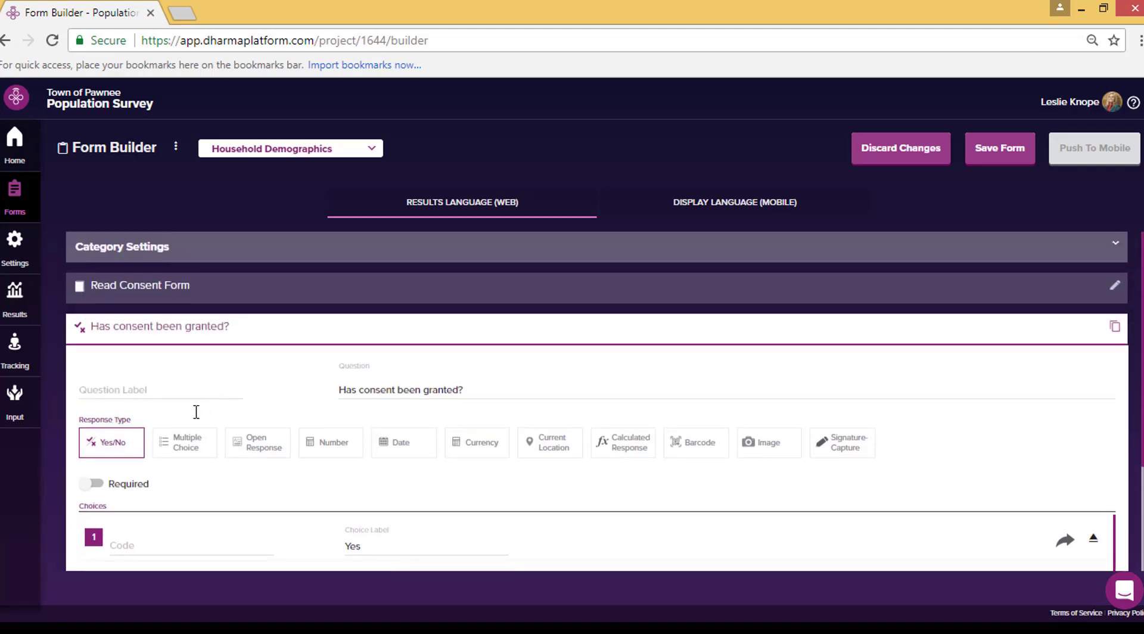
- Label the Yes/No question "consent", leave both choice codes blank for automatic assignment, and close the question
left_click(128, 392)
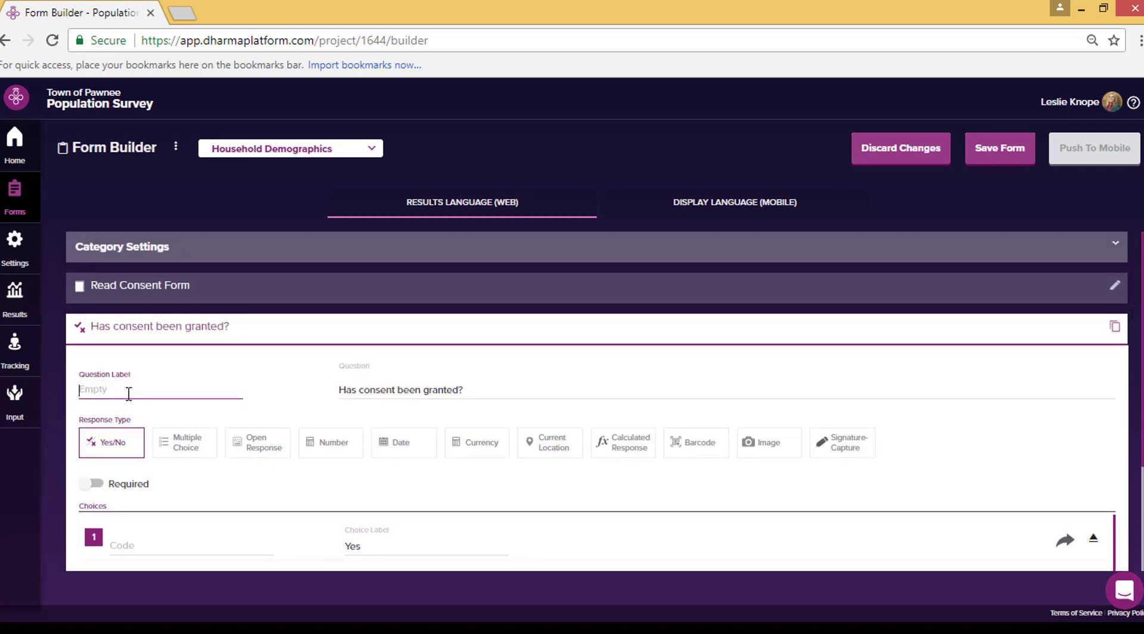
type("consent")
scroll(291, 488, "down", 3)
left_click(159, 394)
left_click(152, 438)
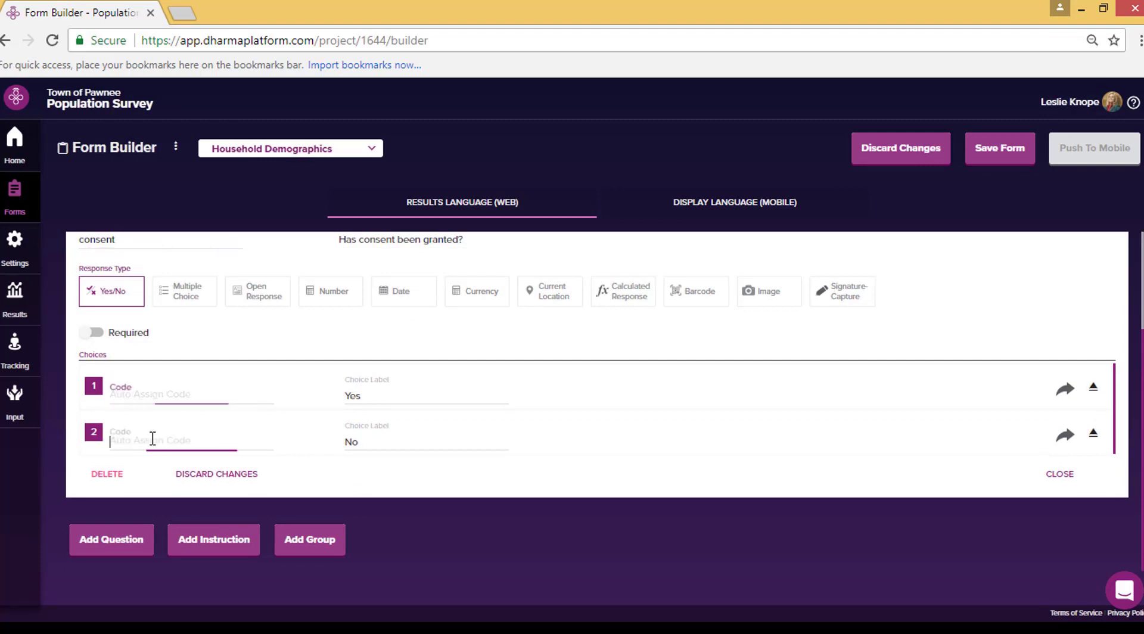
scroll(319, 373, "up", 3)
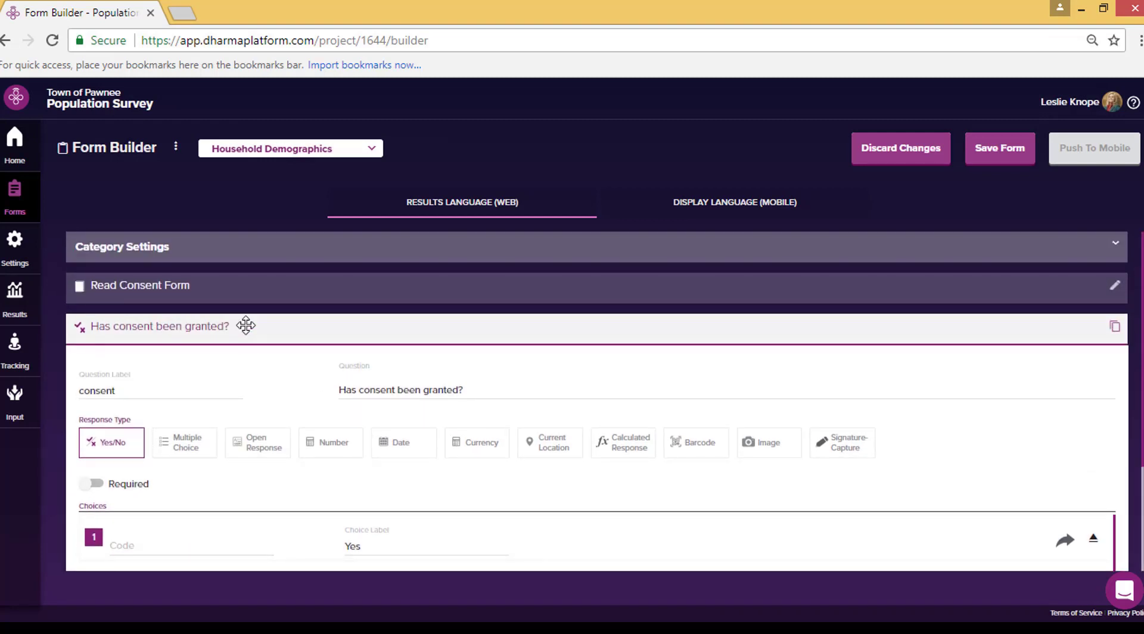
left_click(245, 325)
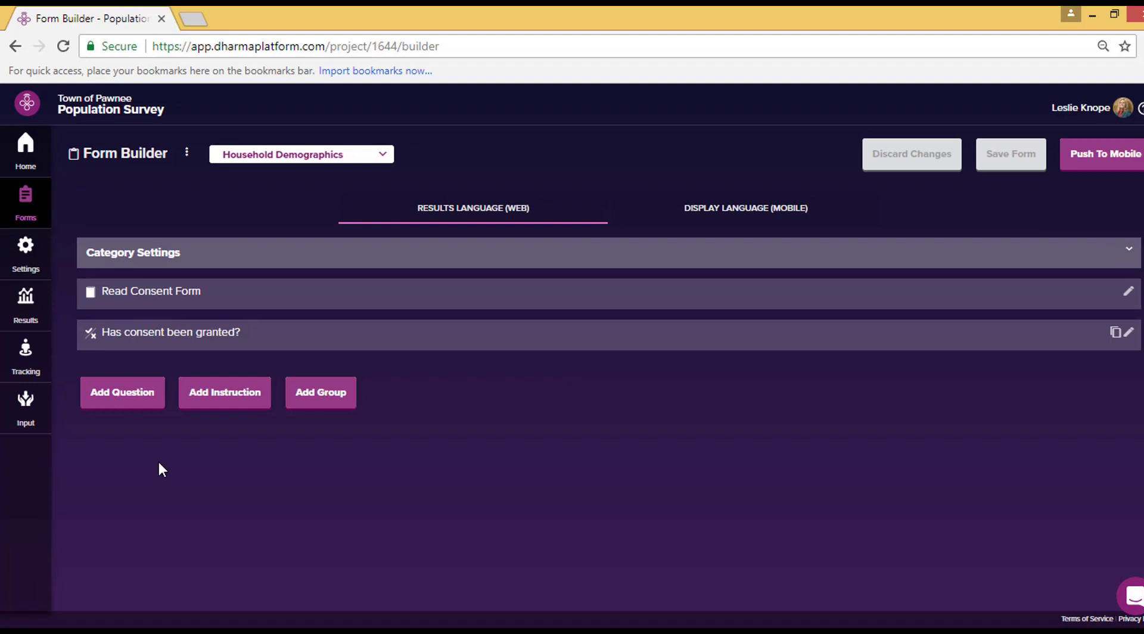
- Add a Multiple Choice question reading "What is the size of your household?"
left_click(117, 396)
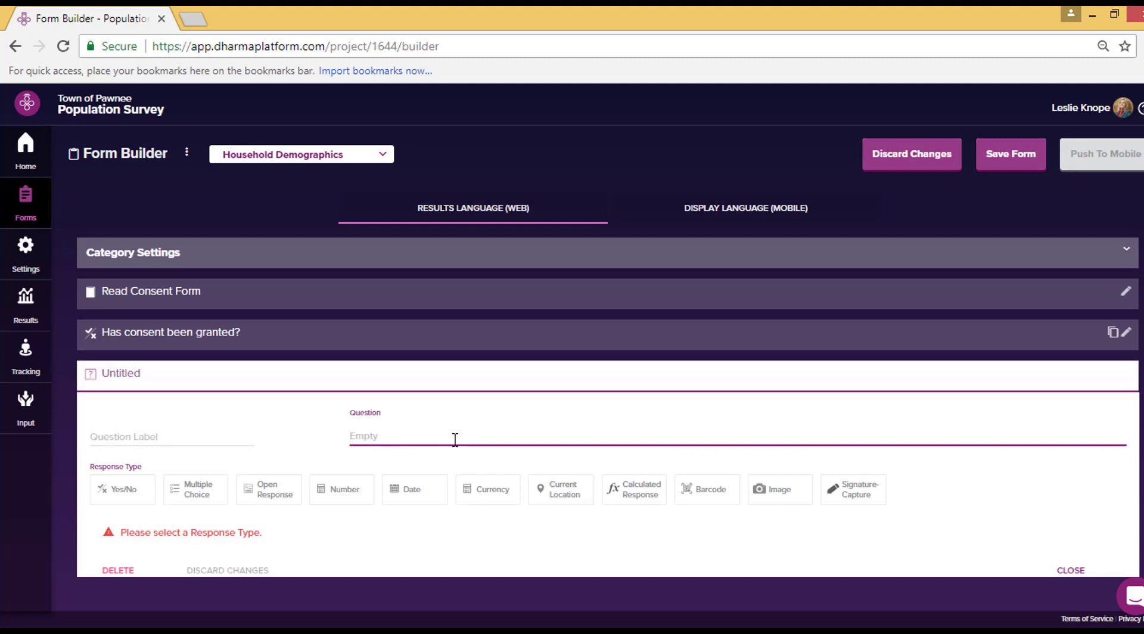
type("What ")
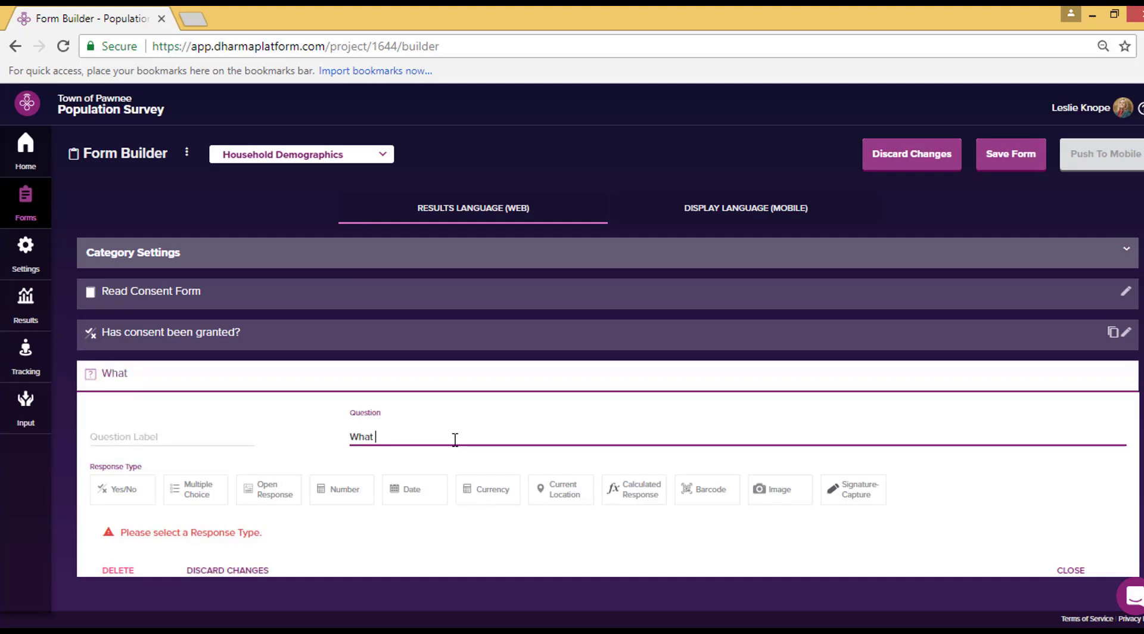
type("is the size of")
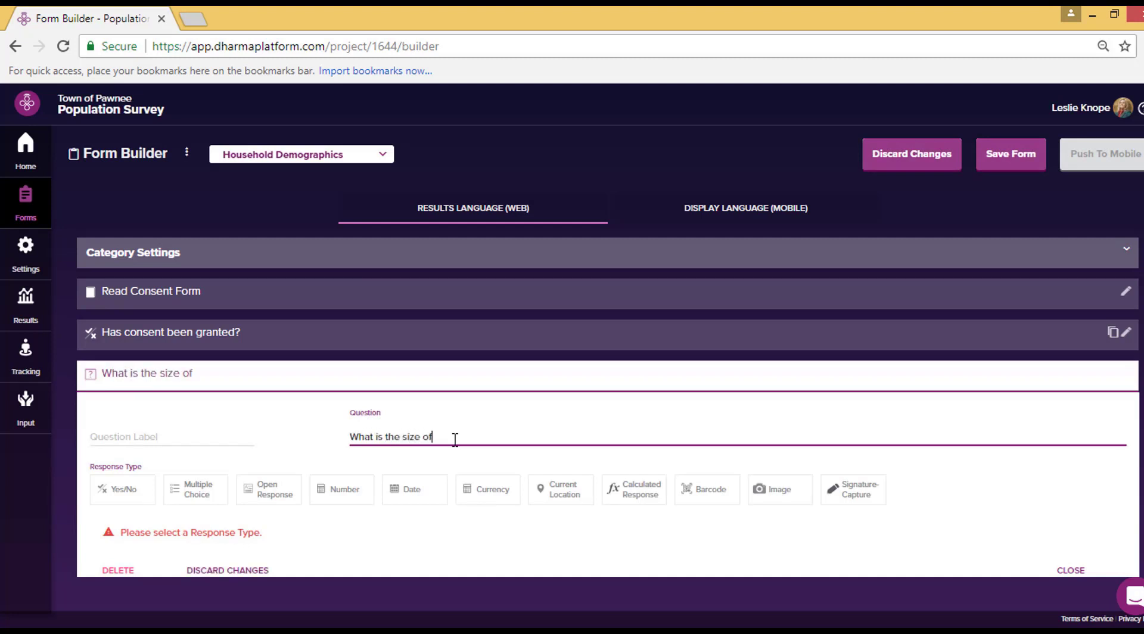
type(" your house")
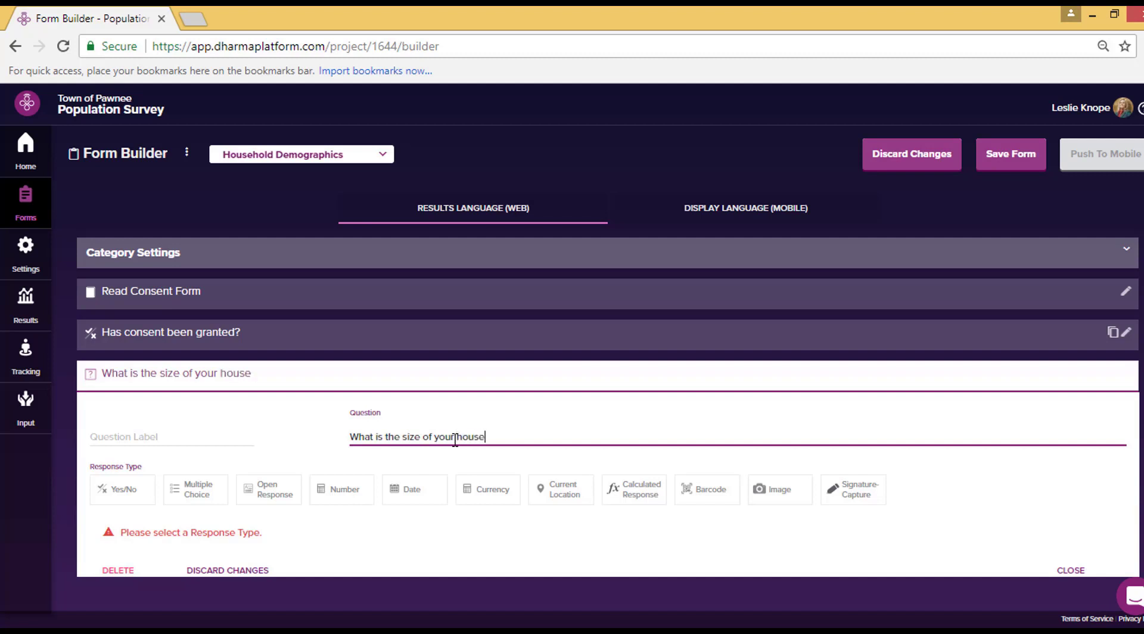
type("hold?")
left_click(197, 487)
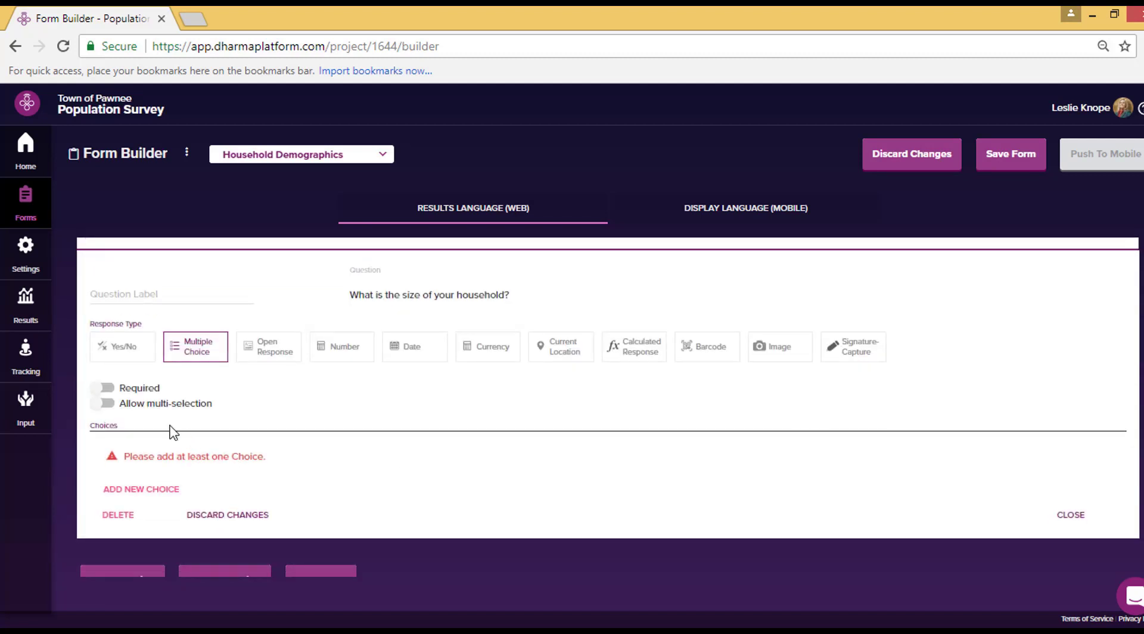
- Add three blank answer choices to the household size question
left_click(143, 488)
left_click(154, 518)
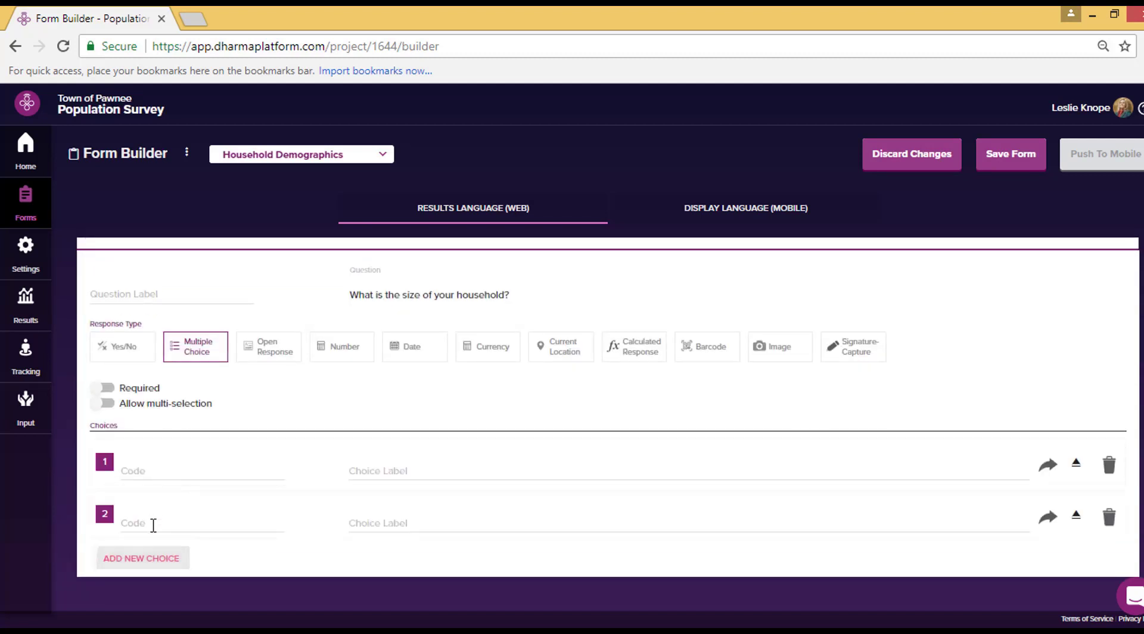
left_click(158, 556)
- Label the household size question's three choices "1 person", "2-4 people" and "6 or more people", leaving their codes blank
left_click(404, 470)
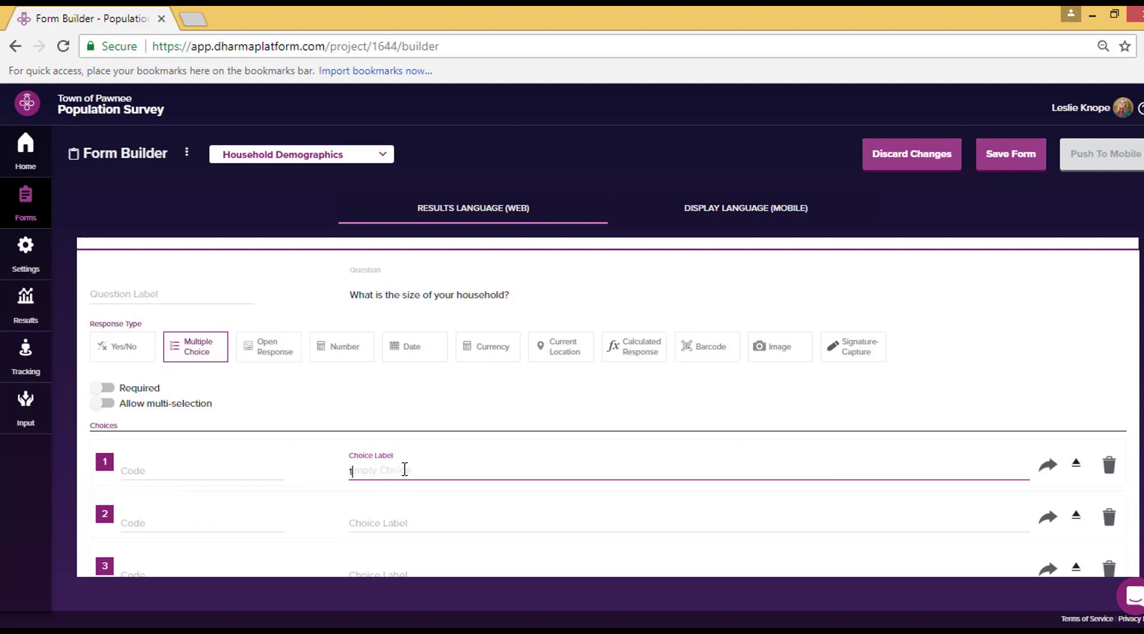
type("1 person")
left_click(413, 521)
type("2-4 people")
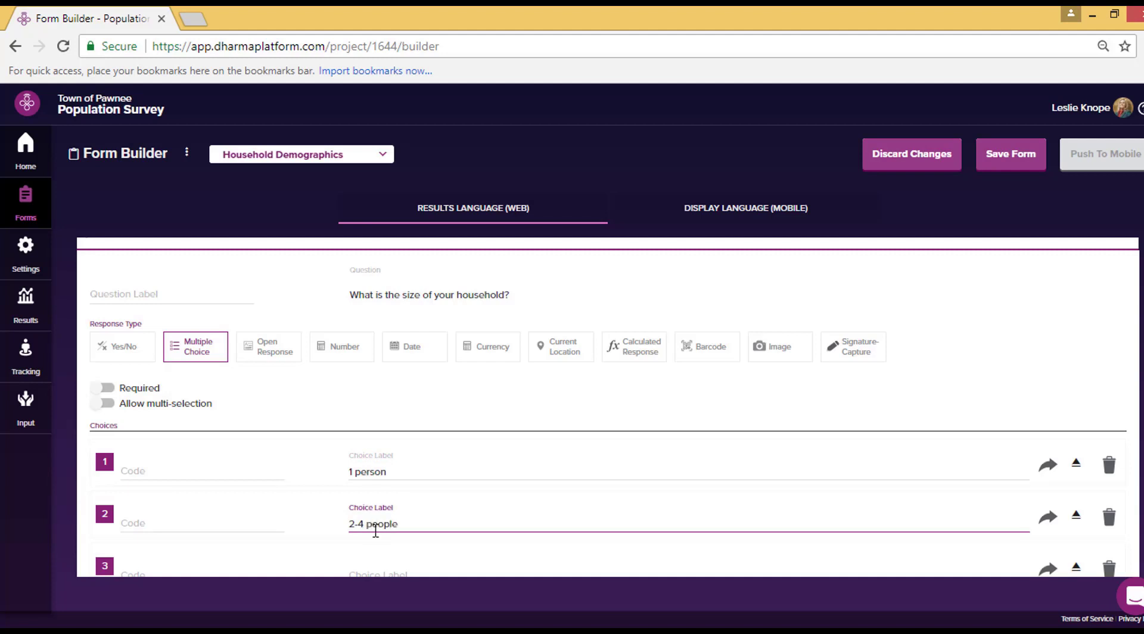
left_click(402, 557)
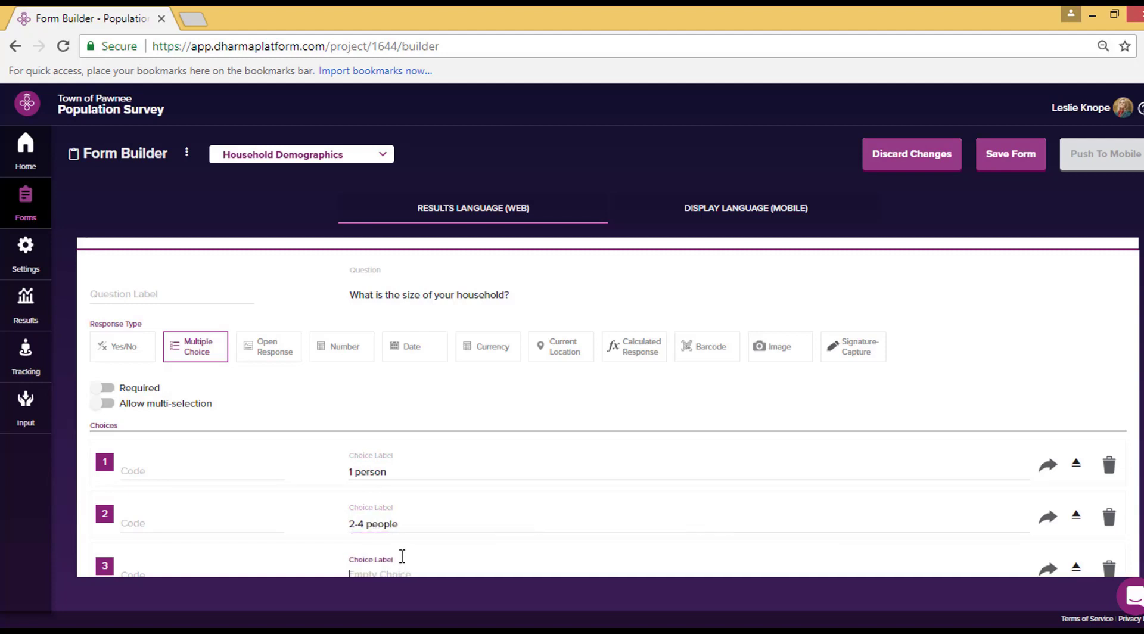
type("6 or")
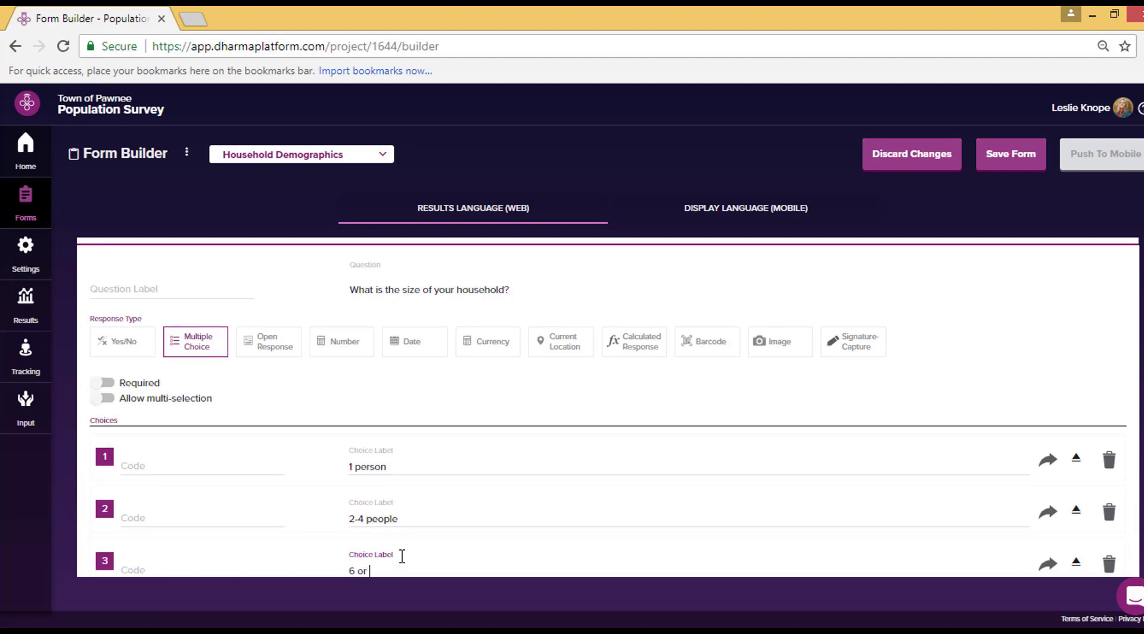
type(" more people")
scroll(348, 410, "up", 1)
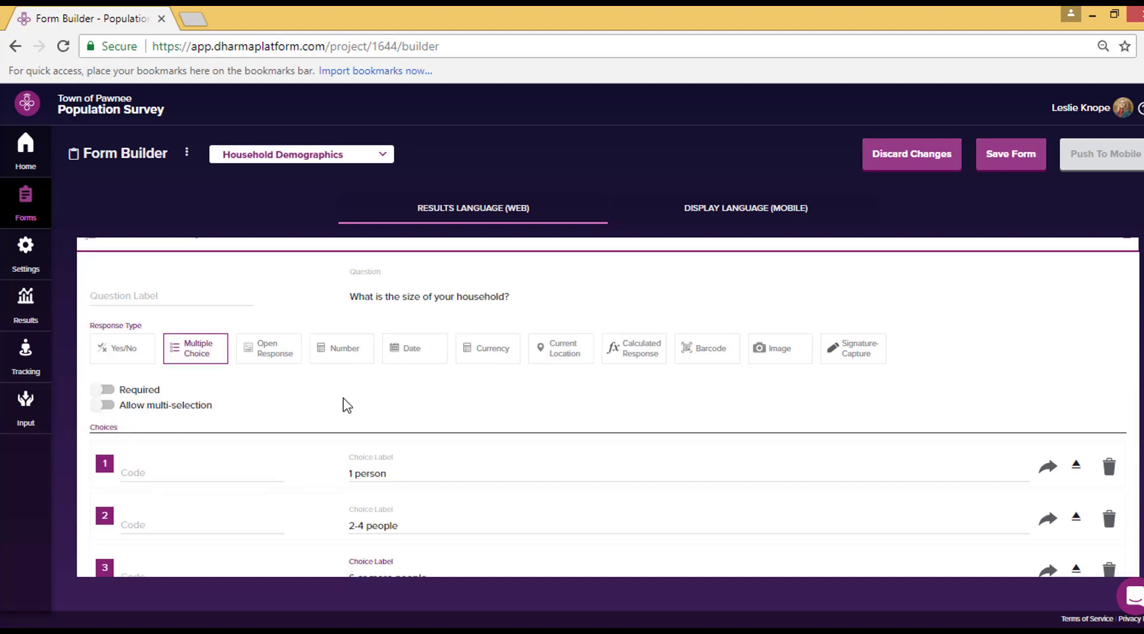
scroll(436, 495, "down", 2)
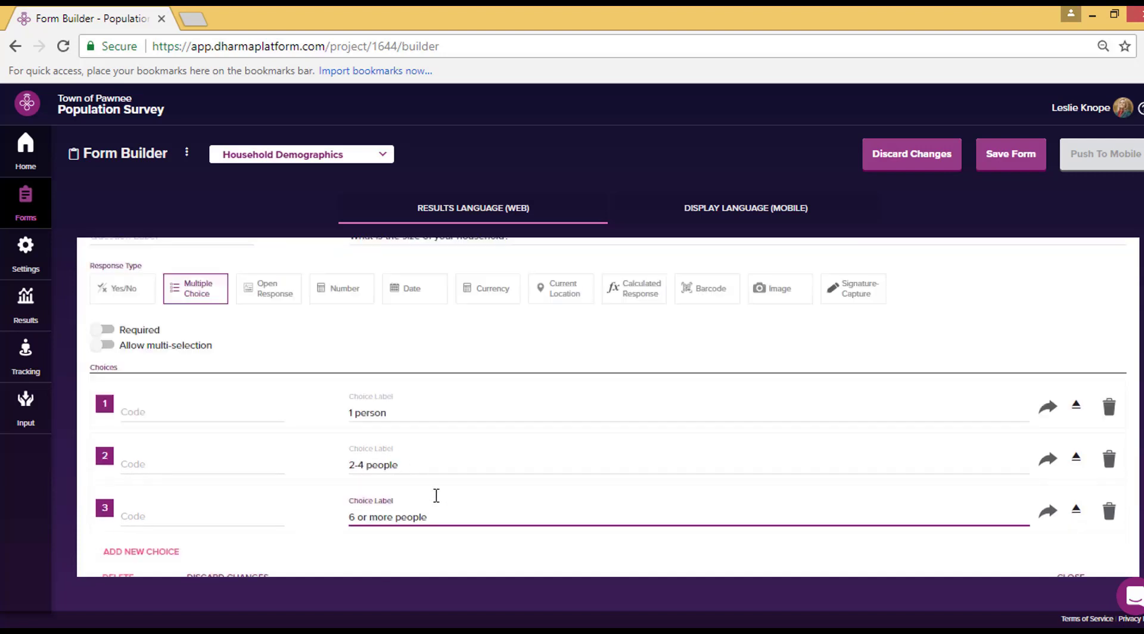
scroll(437, 488, "up", 1)
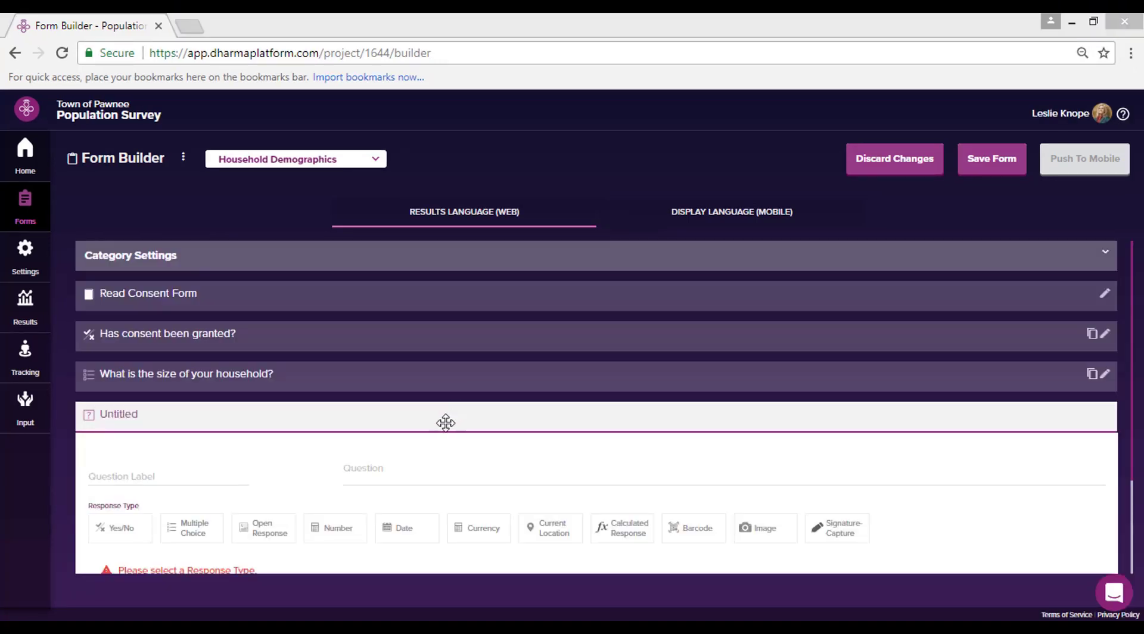
- Fill in the untitled question as "How may children under the age of 18 live in the household?" with the Number response type
left_click(417, 463)
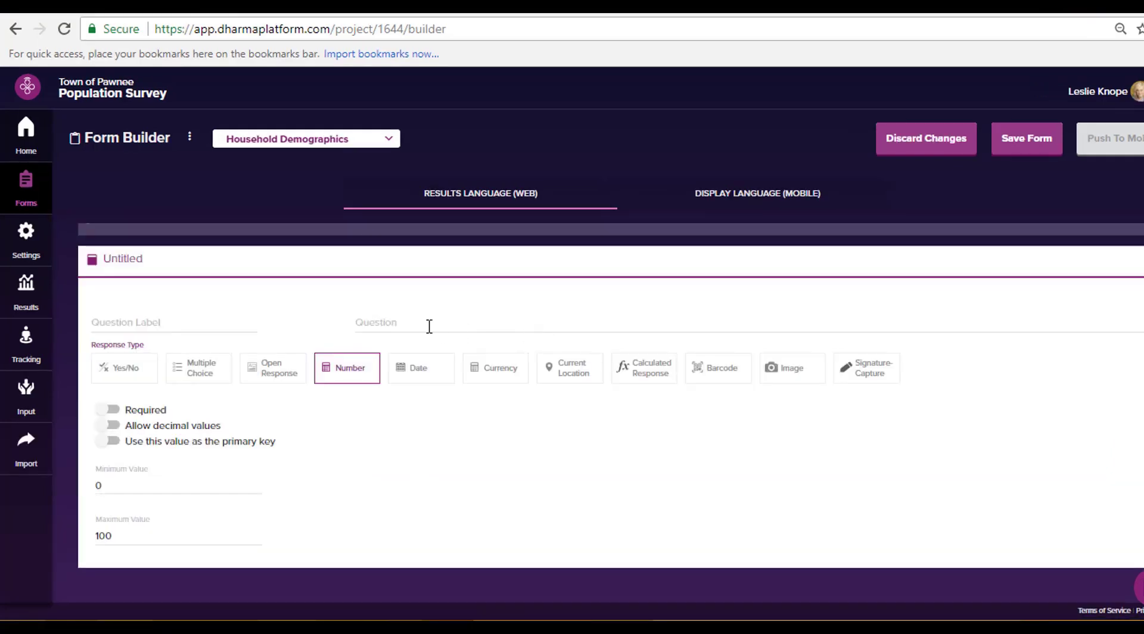
left_click(426, 320)
type("How may children under the age of 18 live in the household?")
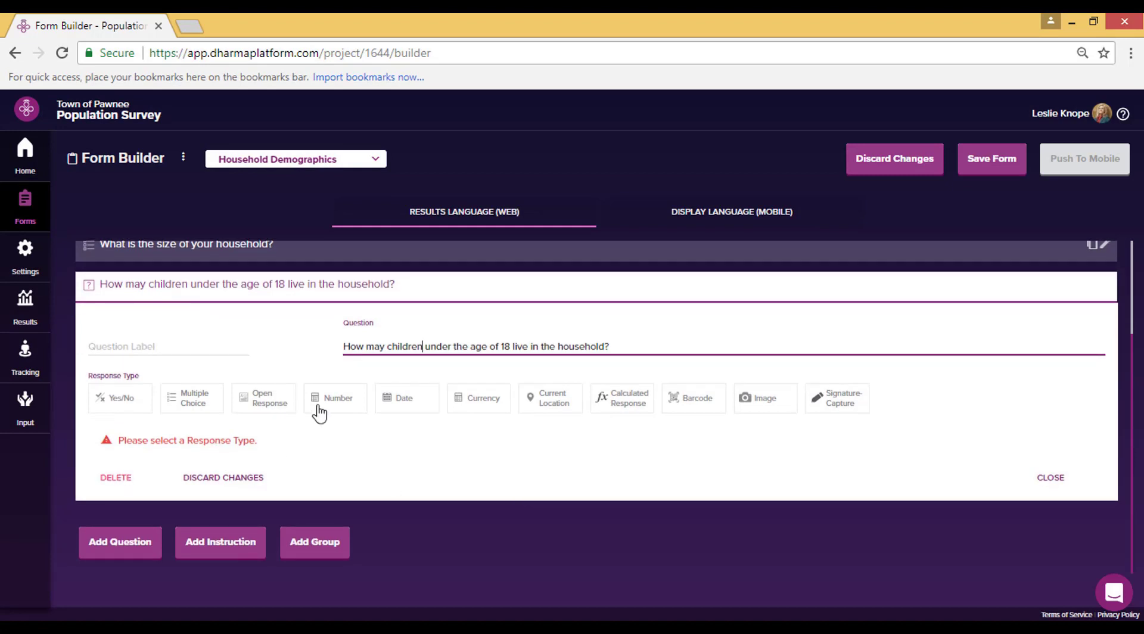
left_click(347, 369)
scroll(361, 454, "down", 2)
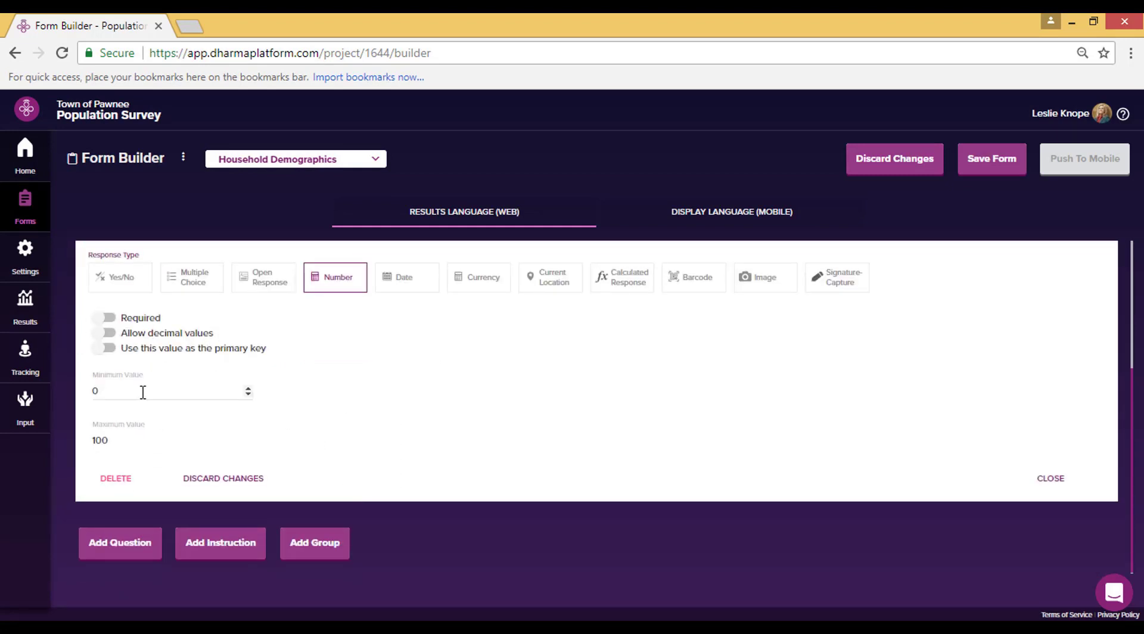
left_click(153, 442)
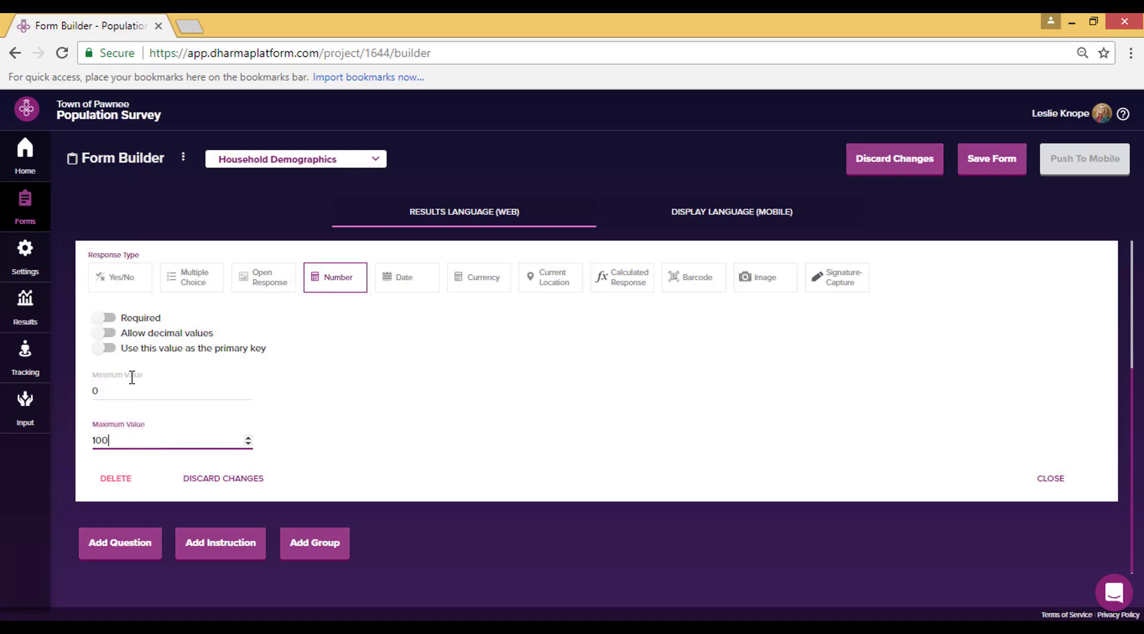
left_click(133, 391)
scroll(298, 387, "up", 2)
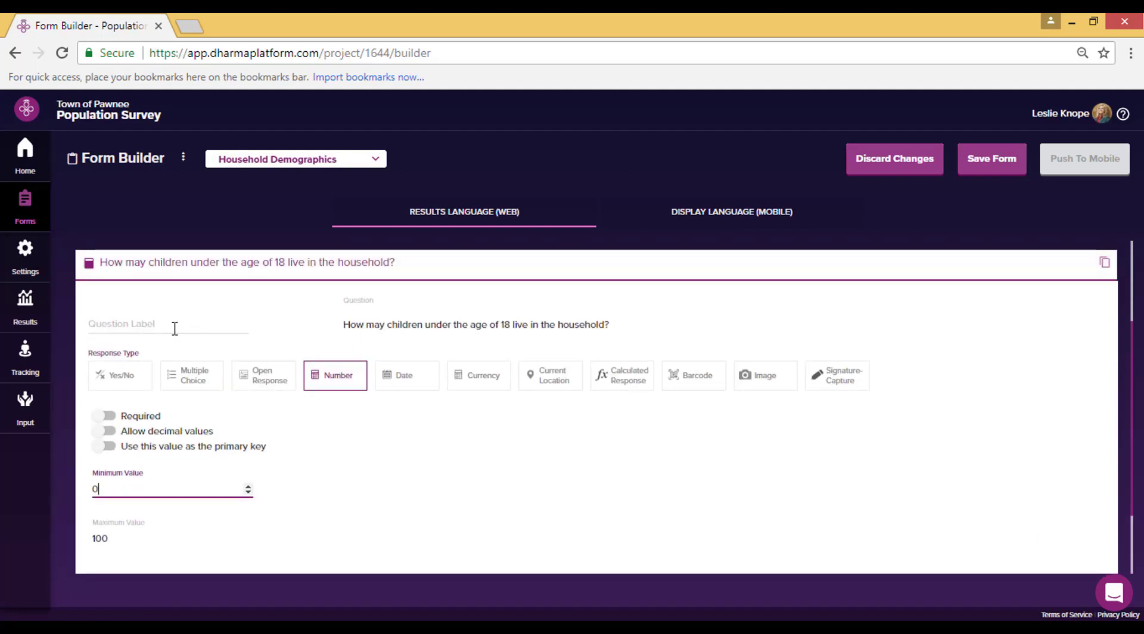
left_click(204, 323)
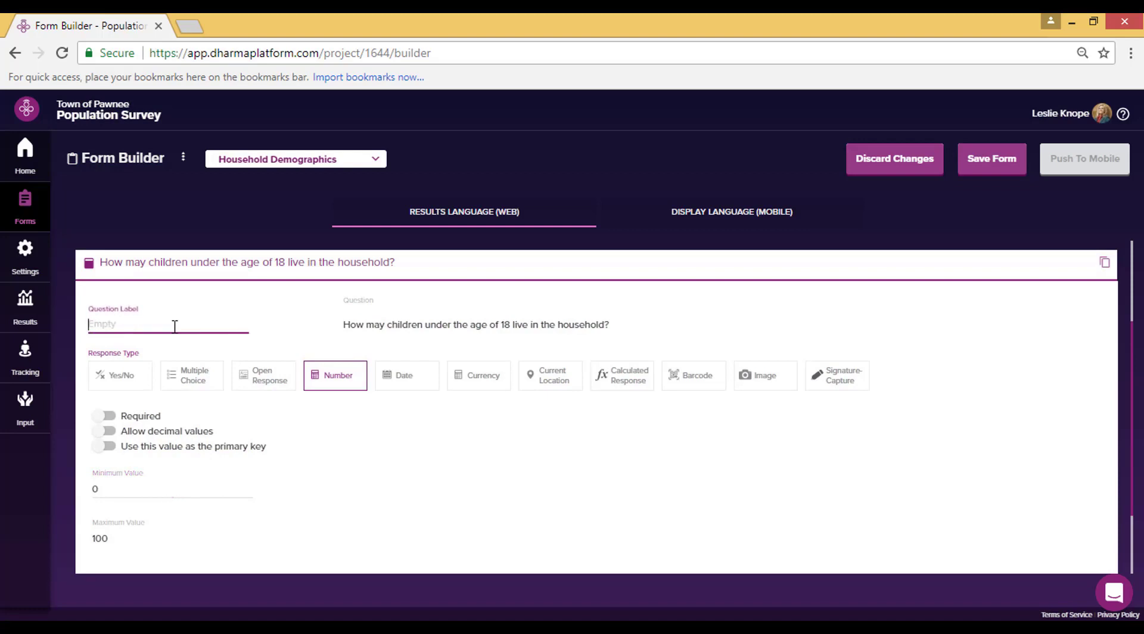
left_click(648, 324)
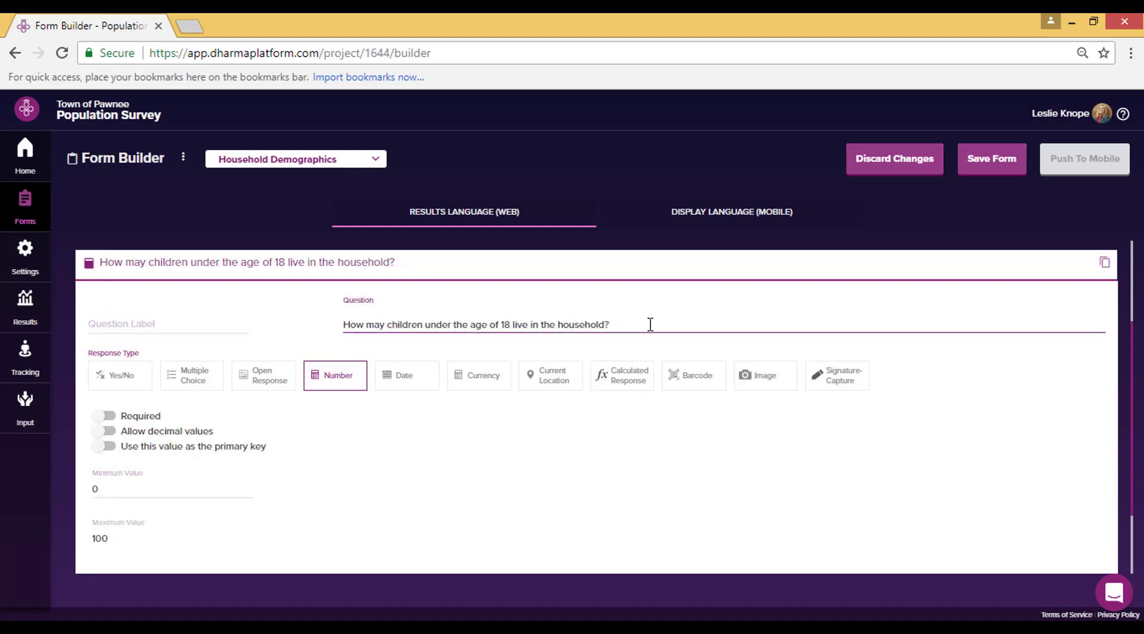